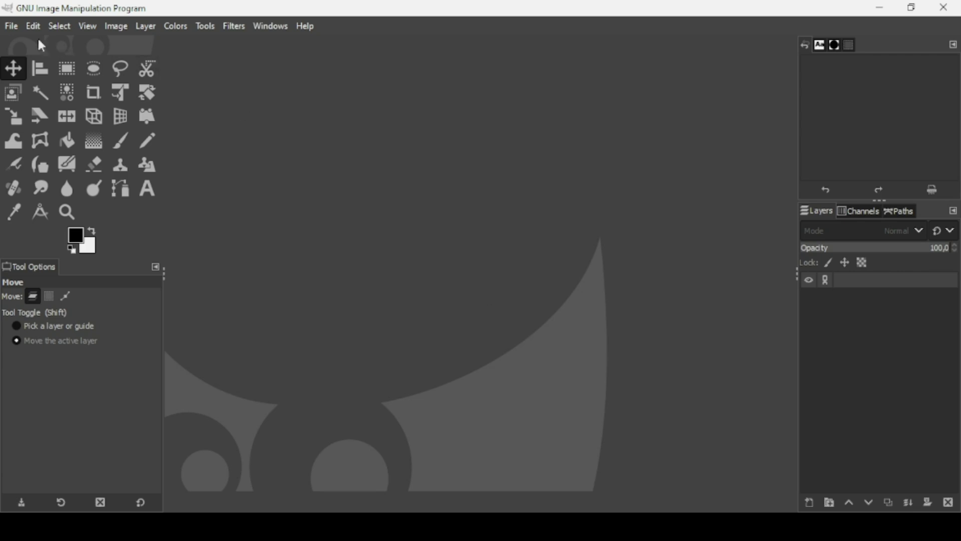
# Step: Create a new blank image of 1920 × 1080 pixels
pyautogui.click(12, 28)
pyautogui.click(17, 45)
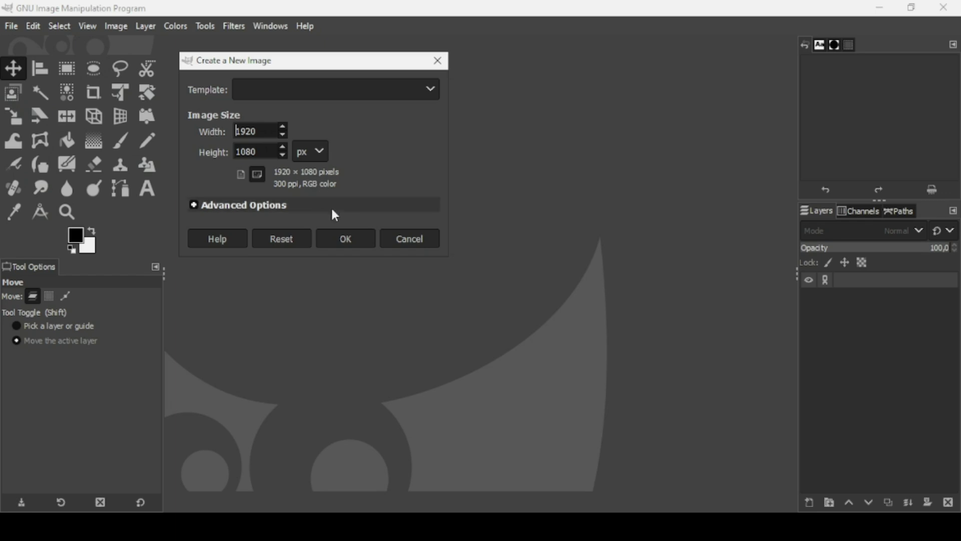
pyautogui.click(346, 239)
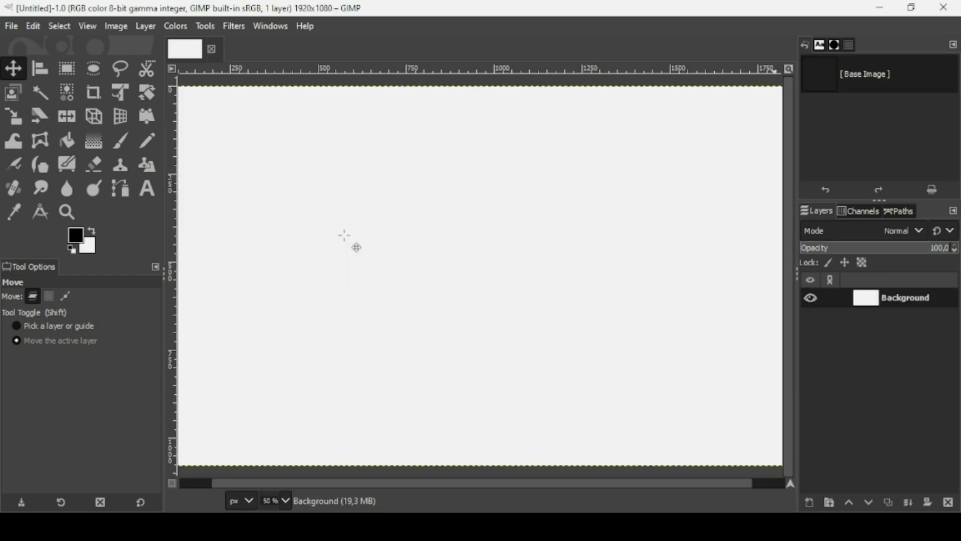
pyautogui.scroll(-1, 345, 235)
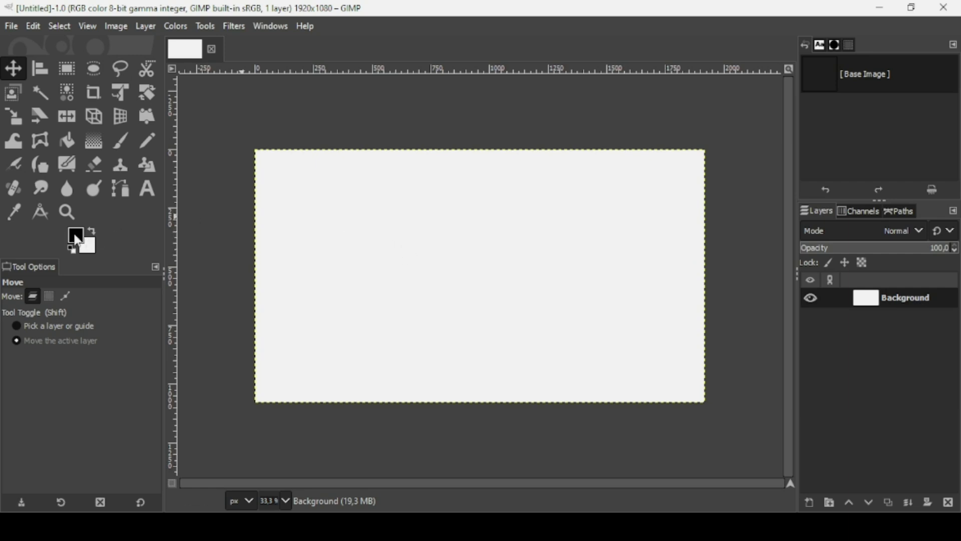
# Step: Set the foreground color to gray 9d9d9d and fill the Background layer with it
pyautogui.click(77, 239)
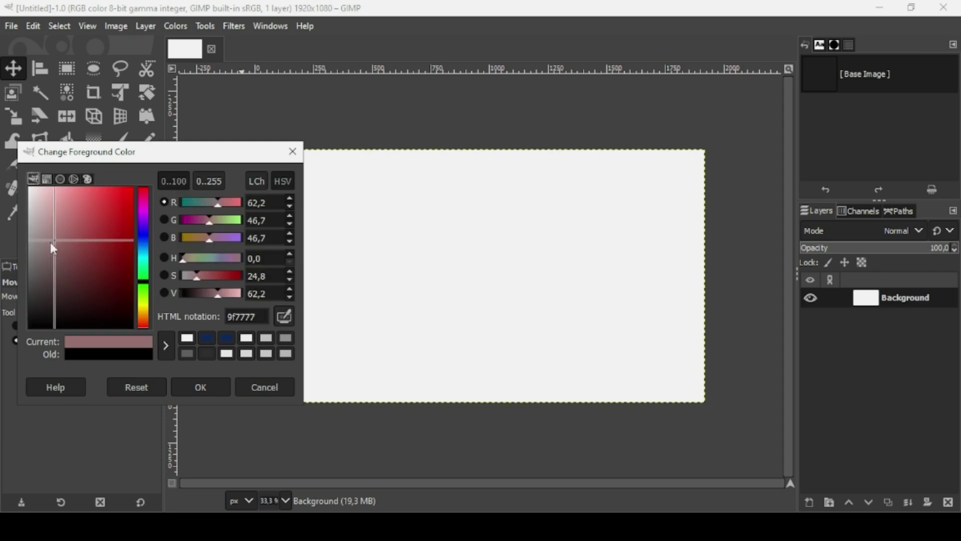
pyautogui.moveTo(50, 242); pyautogui.dragTo(26, 242)
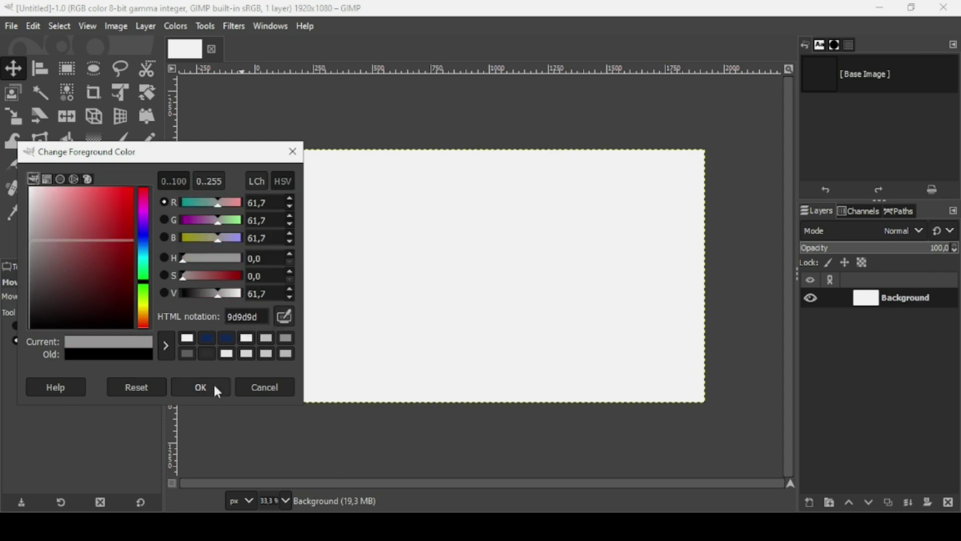
pyautogui.click(201, 387)
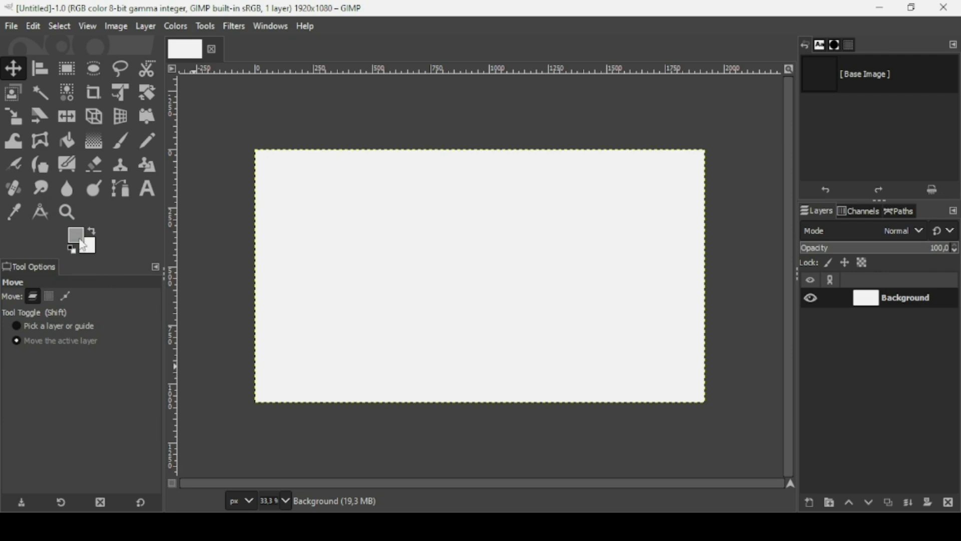
pyautogui.moveTo(83, 245); pyautogui.dragTo(518, 270)
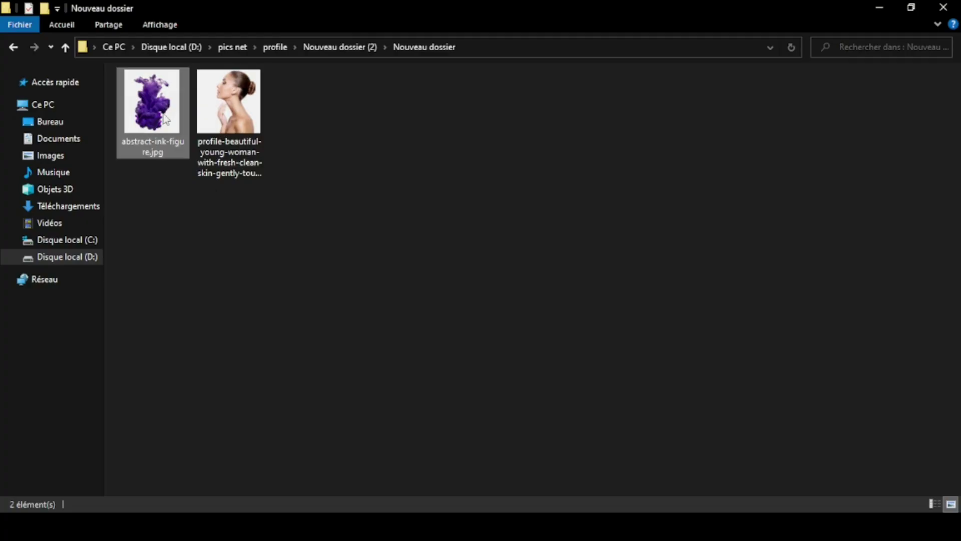
# Step: Bring abstract-ink-figure.jpg from its folder into the image as a new layer and rotate the layer 90° clockwise
pyautogui.moveTo(153, 112)
pyautogui.mouseDown()
pyautogui.moveTo(583, 380)
pyautogui.moveTo(506, 347)
pyautogui.moveTo(730, 427)
pyautogui.moveTo(723, 511)
pyautogui.moveTo(534, 299)
pyautogui.mouseUp()
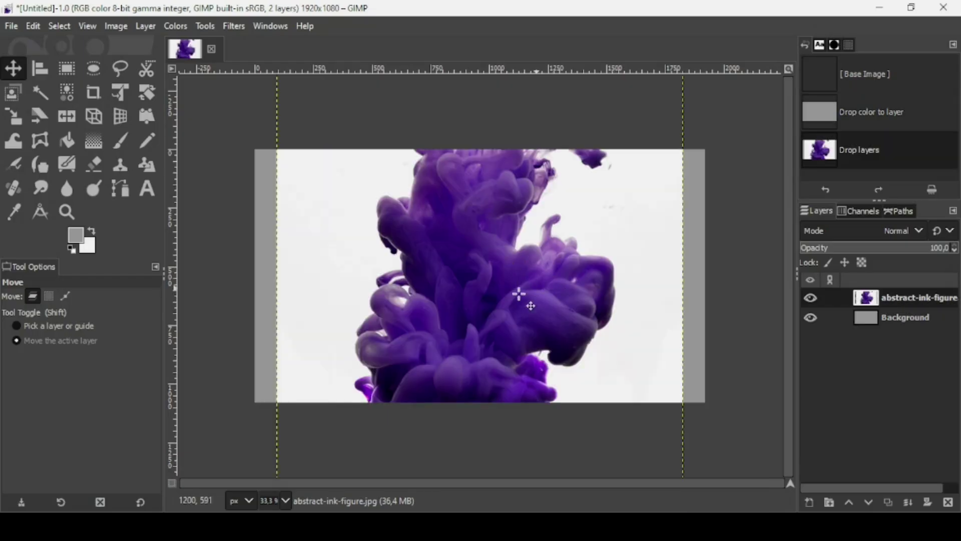
pyautogui.click(146, 26)
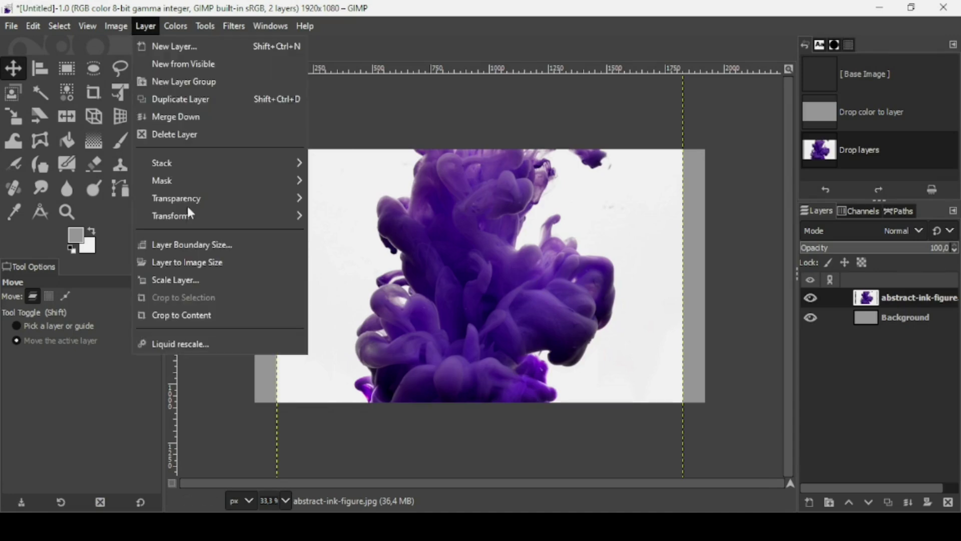
pyautogui.moveTo(188, 216)
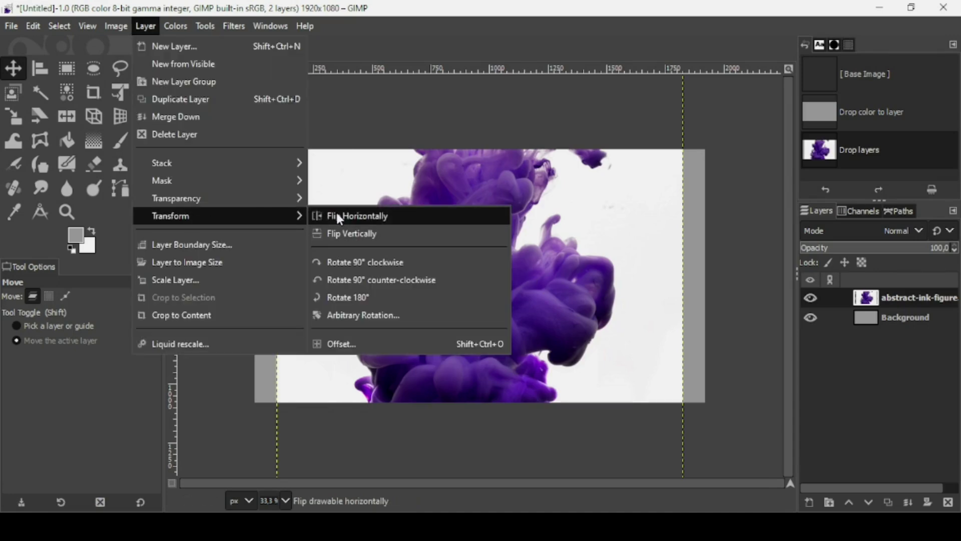
pyautogui.click(359, 262)
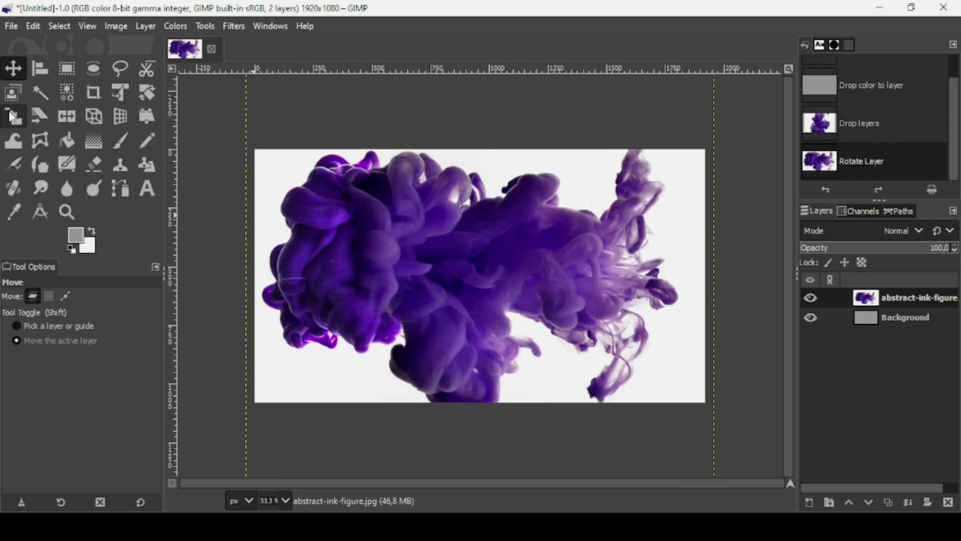
# Step: Scale the ink layer proportionally around its center to about 1318 × 1144 pixels and match its boundary to the image size
pyautogui.click(13, 117)
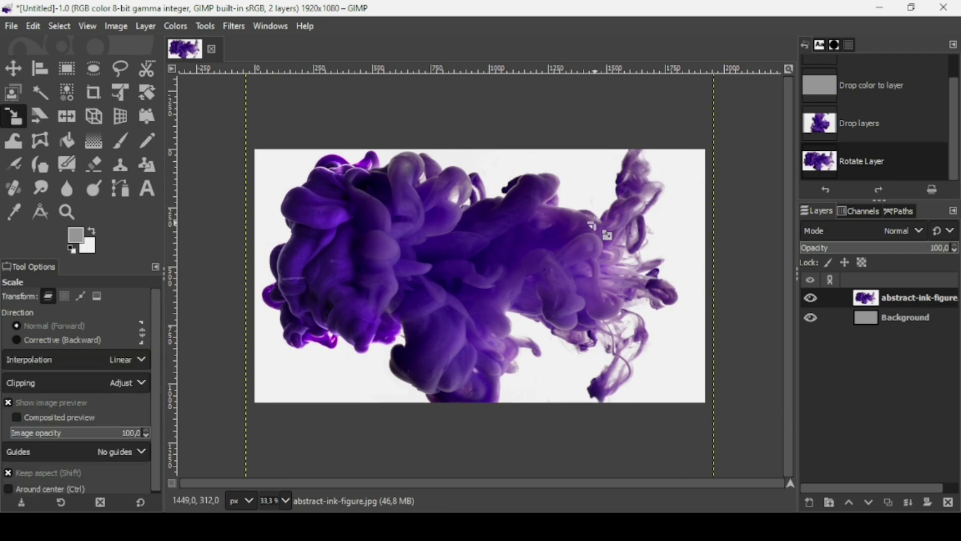
pyautogui.click(591, 225)
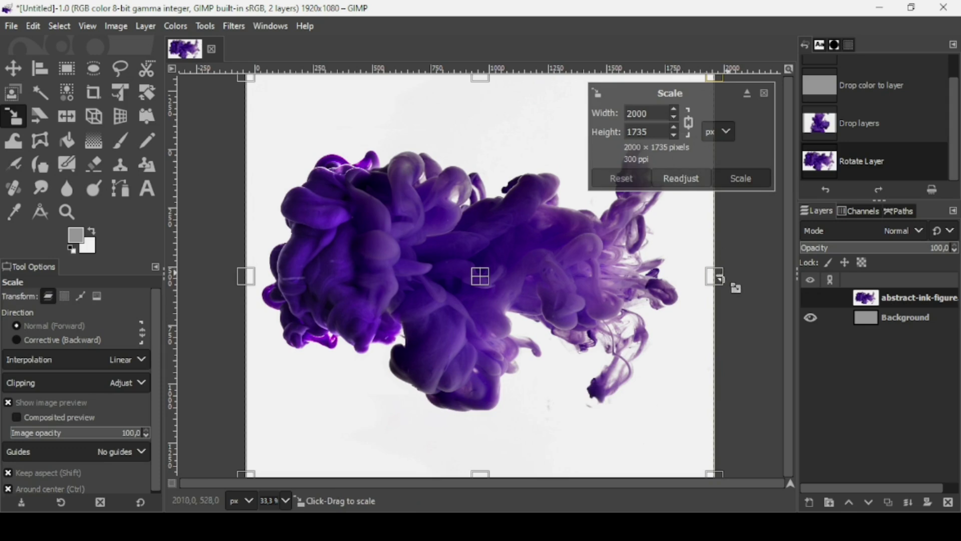
pyautogui.press('ctrl')
pyautogui.moveTo(715, 276); pyautogui.dragTo(614, 267)
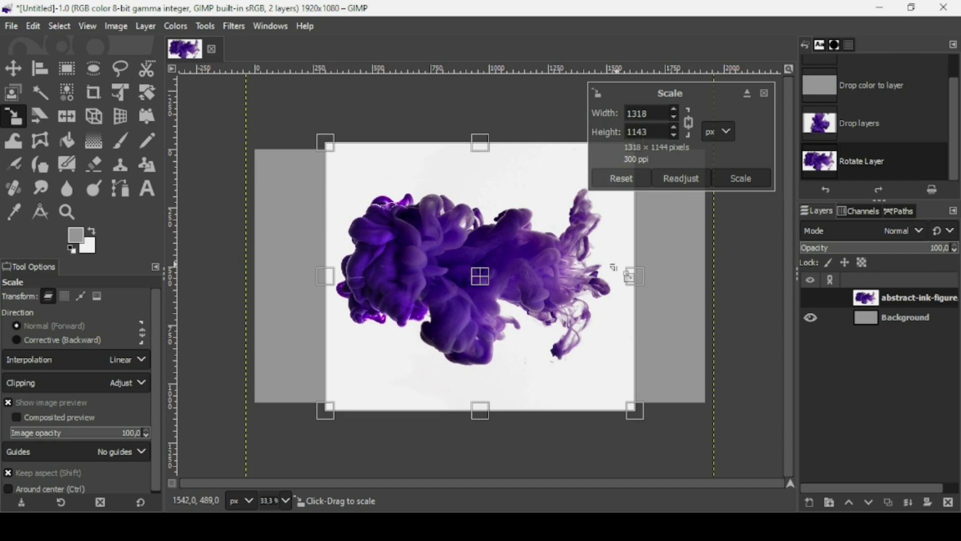
pyautogui.press('Return')
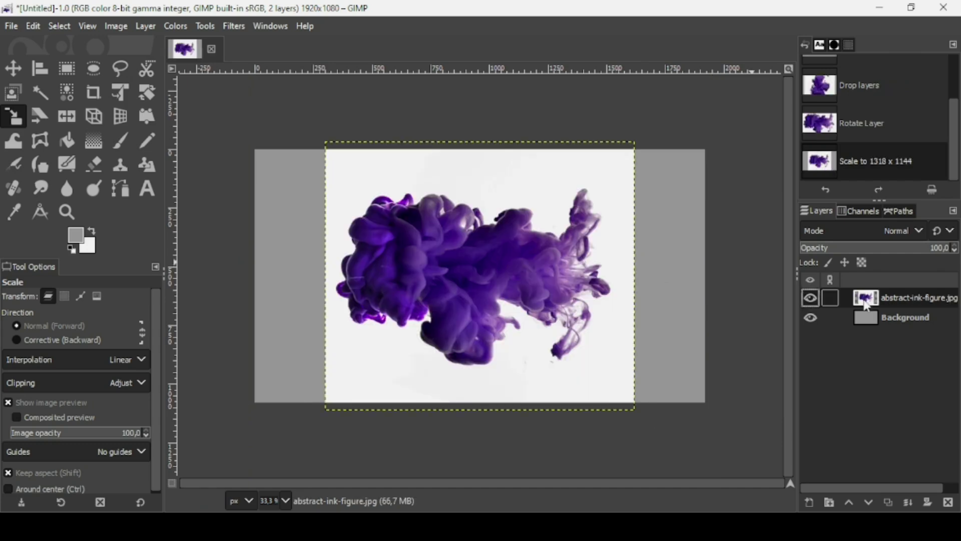
pyautogui.rightClick(868, 306)
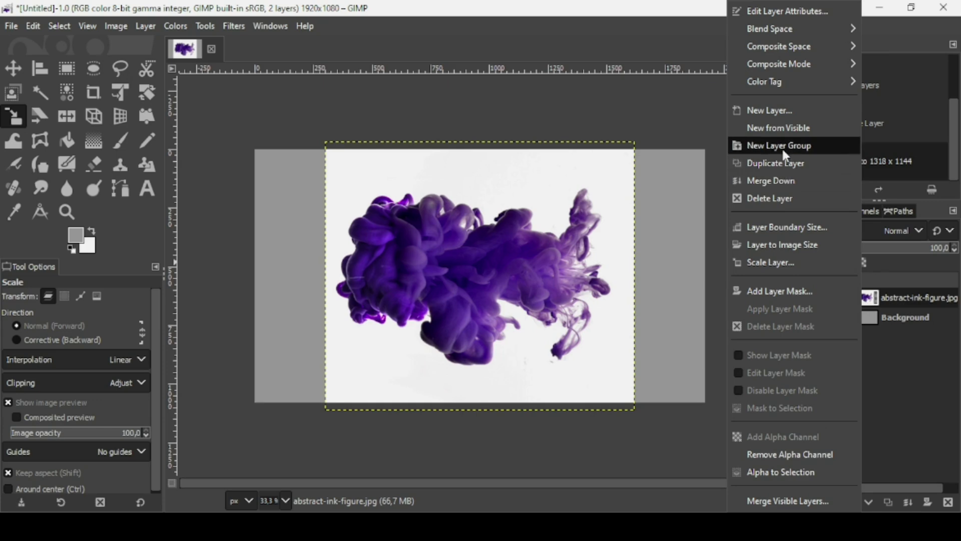
pyautogui.click(798, 247)
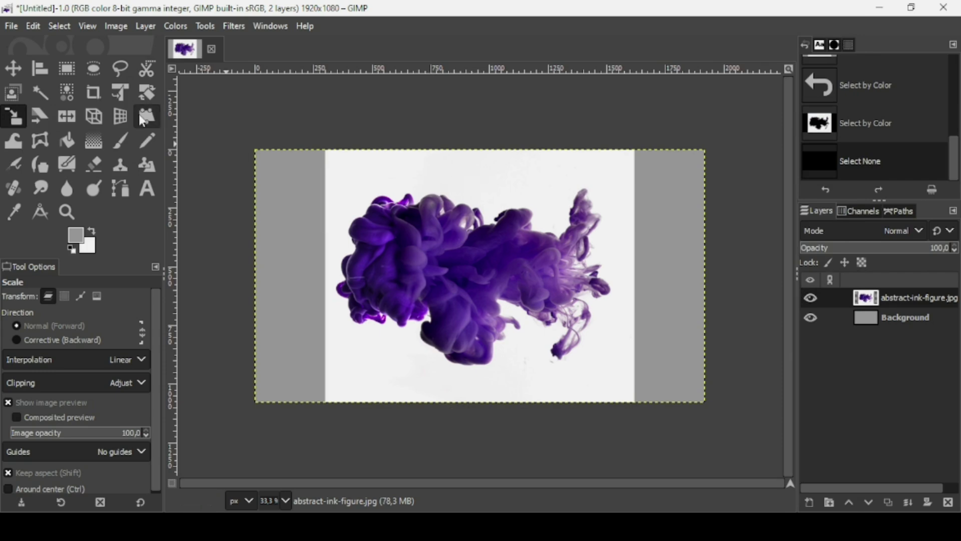
# Step: Select the white area around the purple ink by color, clear it from the layer and remove the selection
pyautogui.click(67, 95)
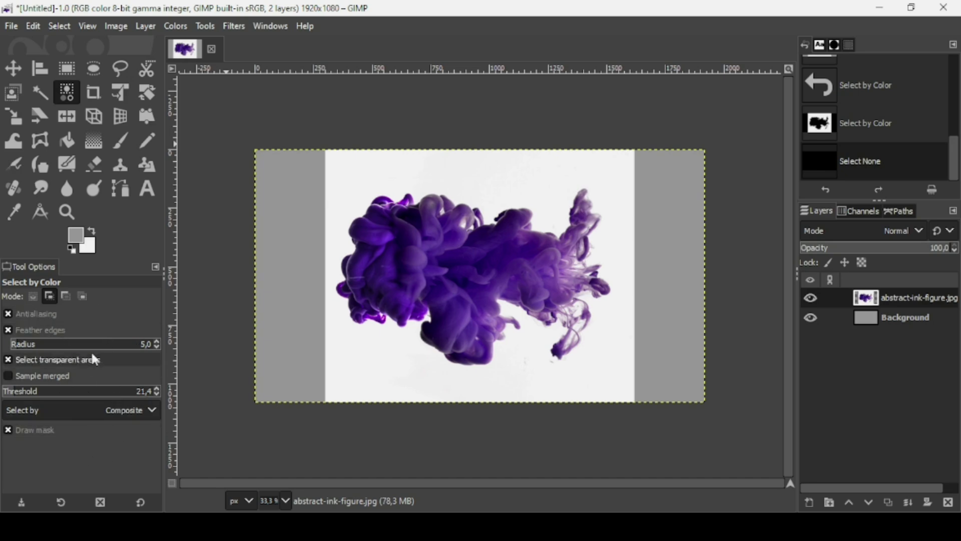
pyautogui.click(539, 179)
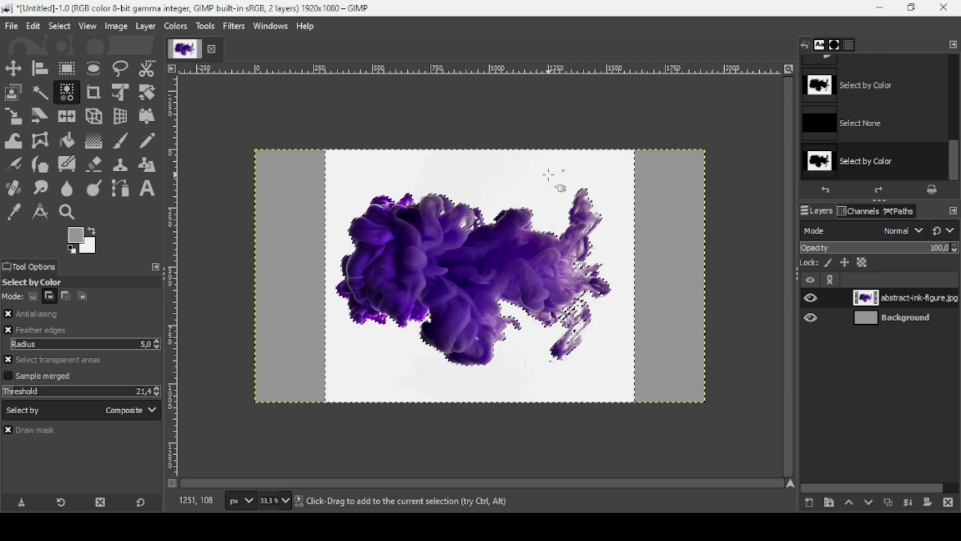
pyautogui.press('Delete')
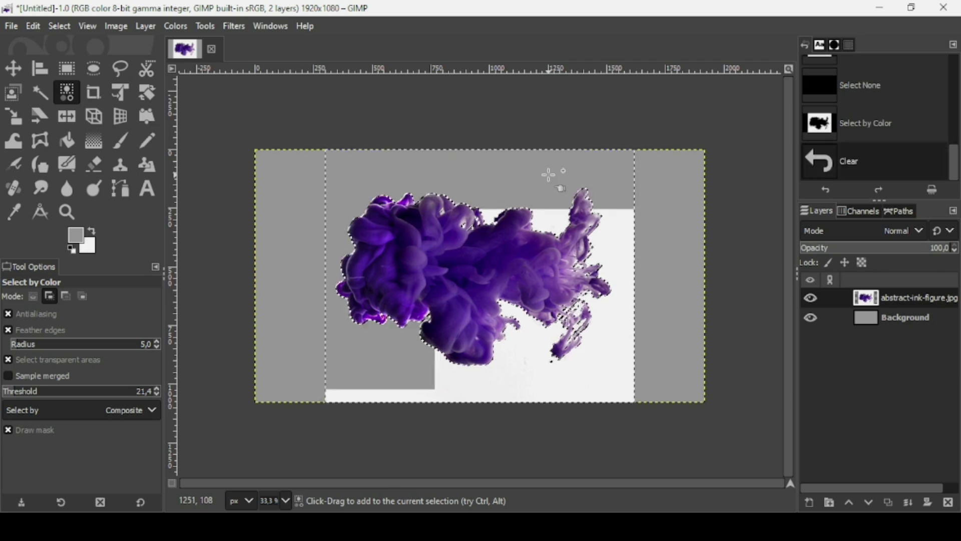
pyautogui.click(63, 25)
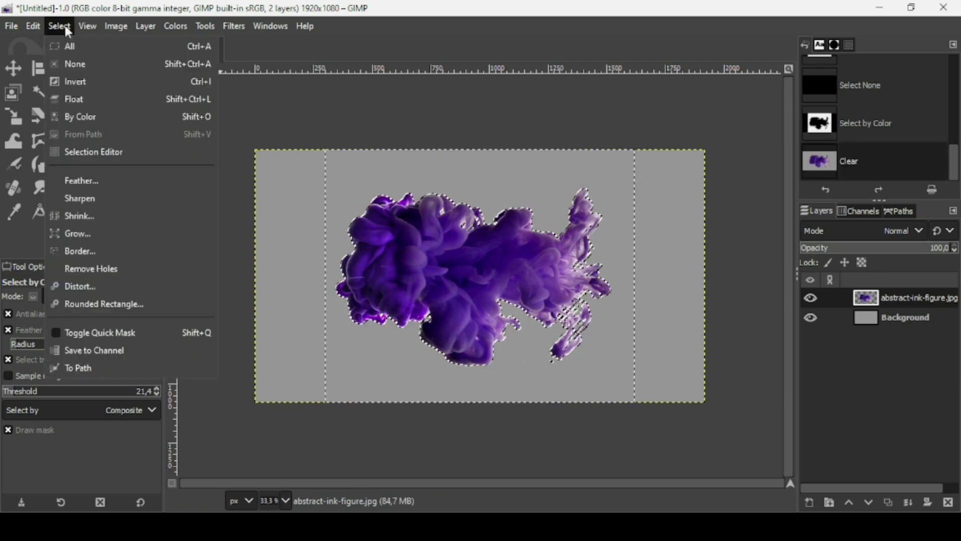
pyautogui.click(71, 64)
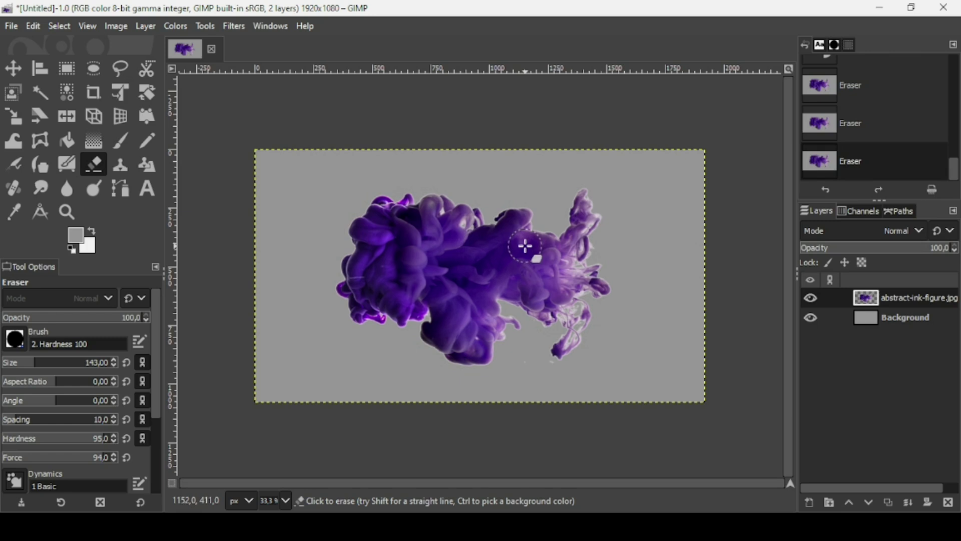
# Step: Start Color to Alpha on the ink layer with white (ffffff) as the color to make transparent
pyautogui.click(147, 27)
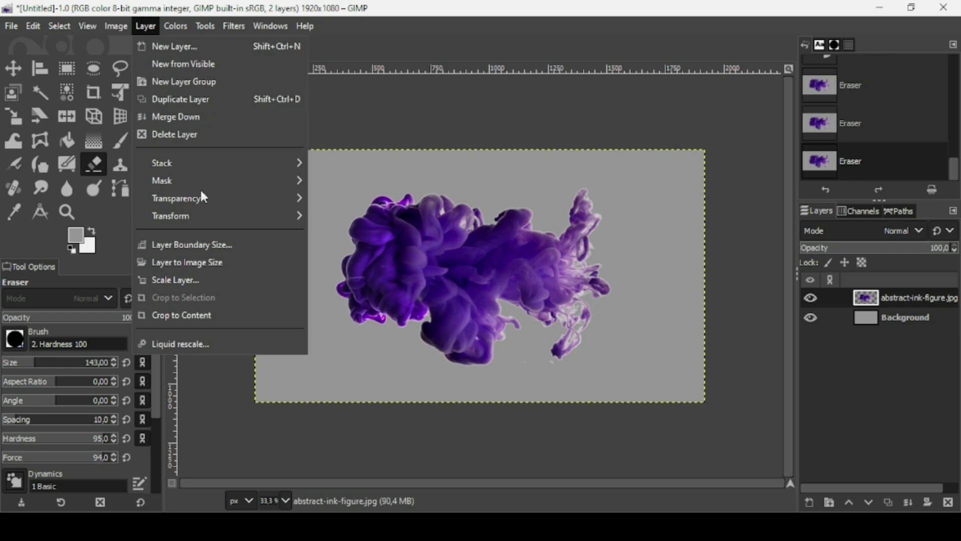
pyautogui.moveTo(204, 199)
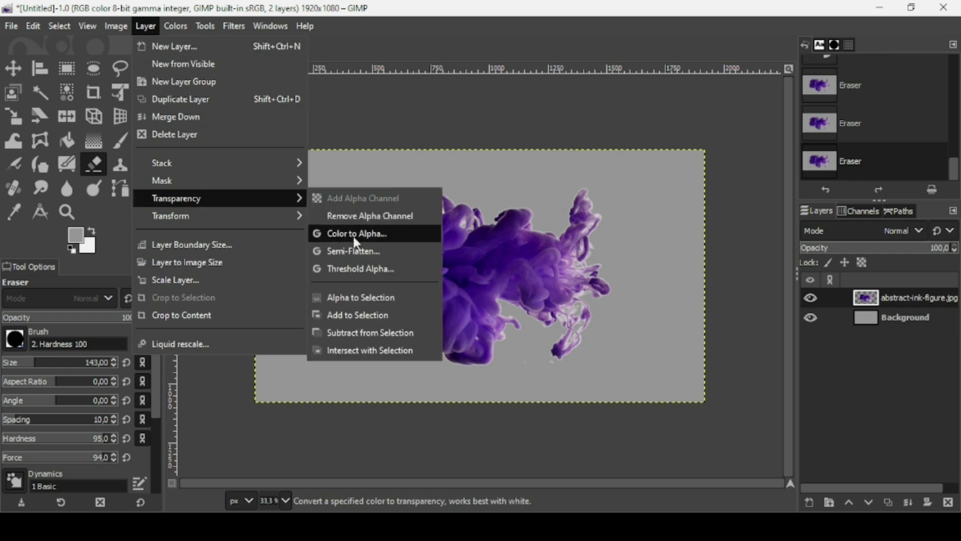
pyautogui.click(383, 237)
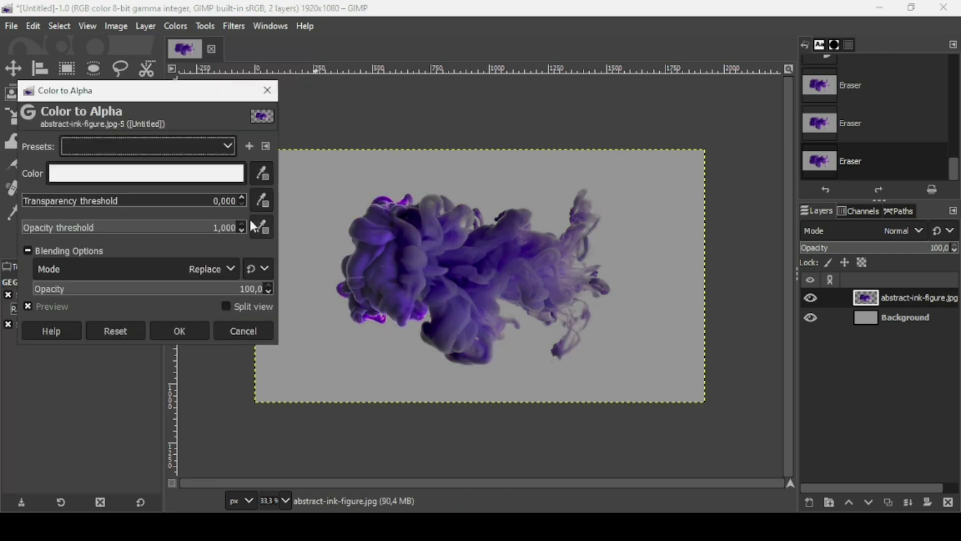
pyautogui.click(175, 182)
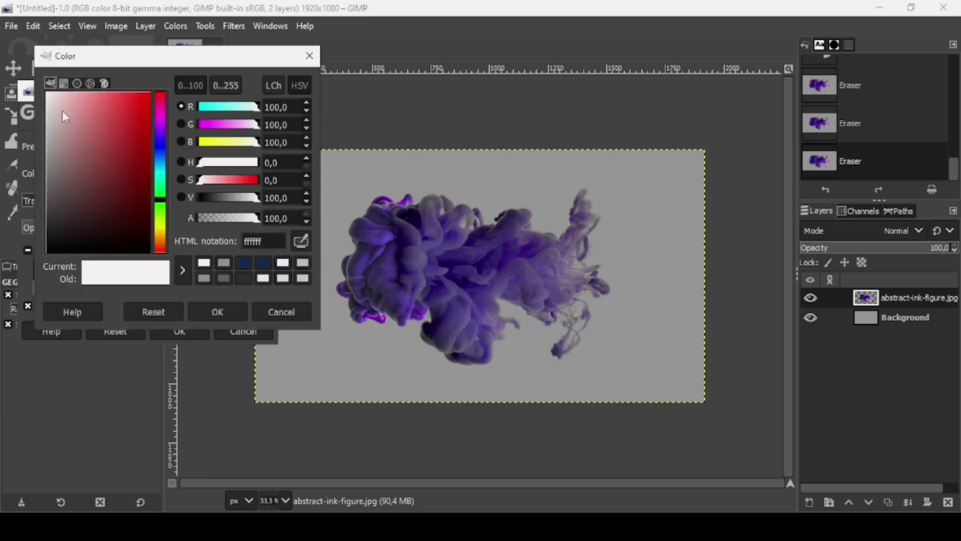
pyautogui.click(238, 311)
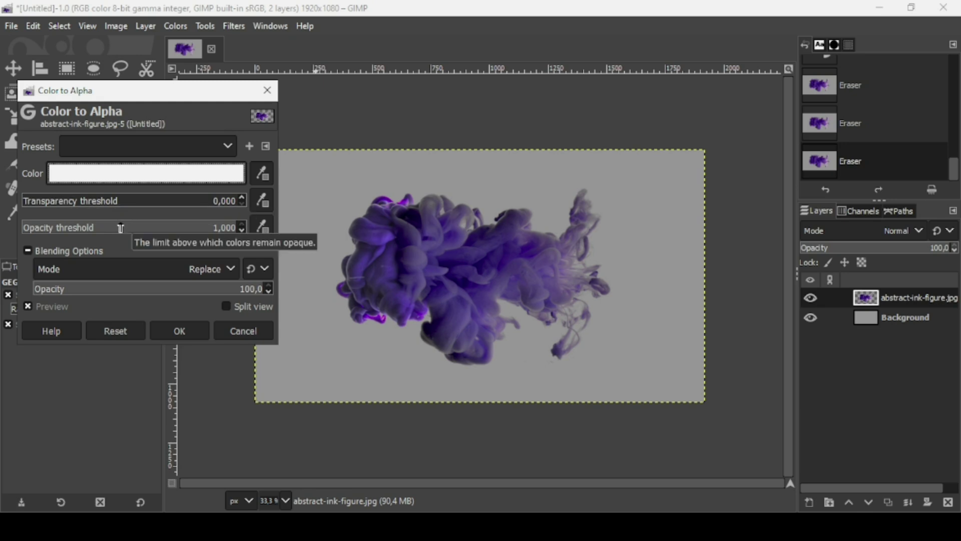
# Step: Set the Color to Alpha transparency threshold to about 0.389 and the opacity threshold to about 0.32, and apply the filter
pyautogui.click(80, 203)
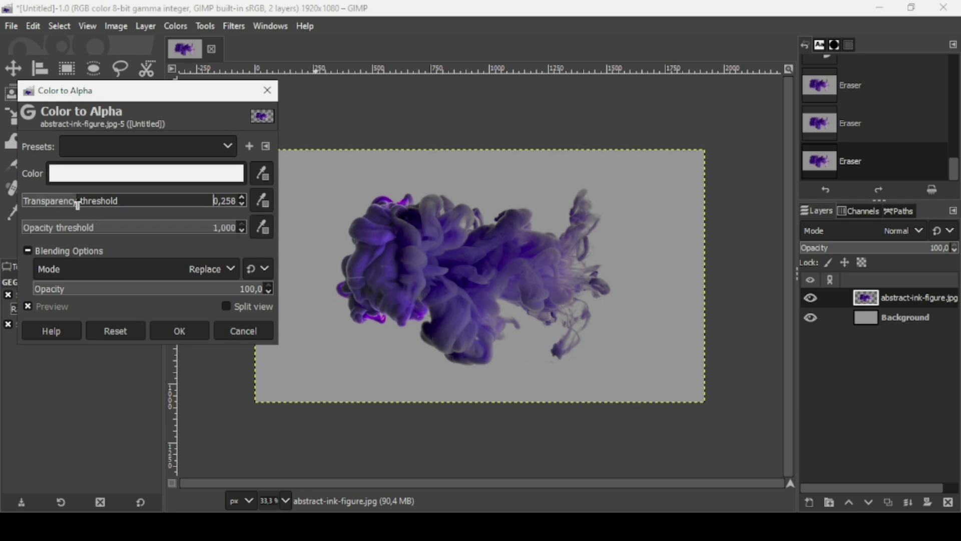
pyautogui.moveTo(83, 202); pyautogui.dragTo(2, 206)
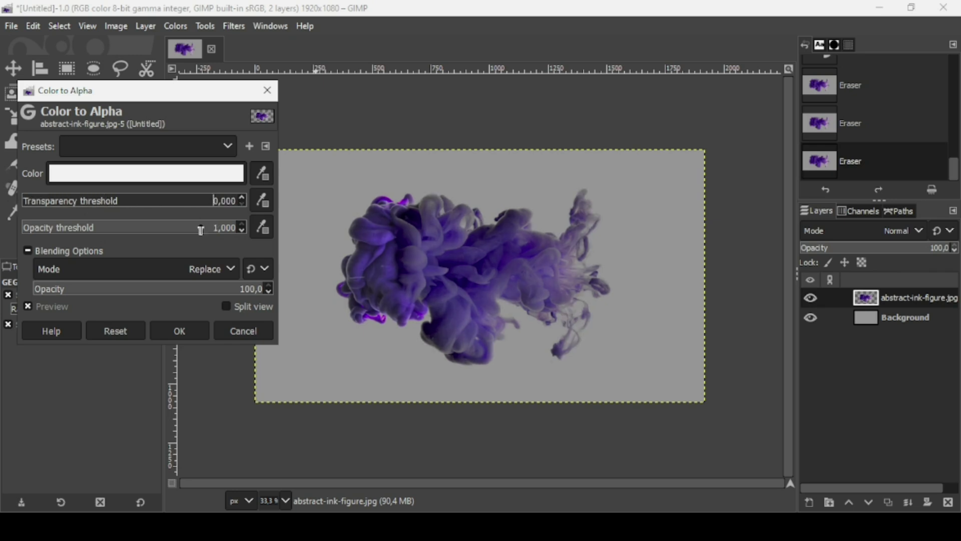
pyautogui.moveTo(201, 230); pyautogui.dragTo(99, 231)
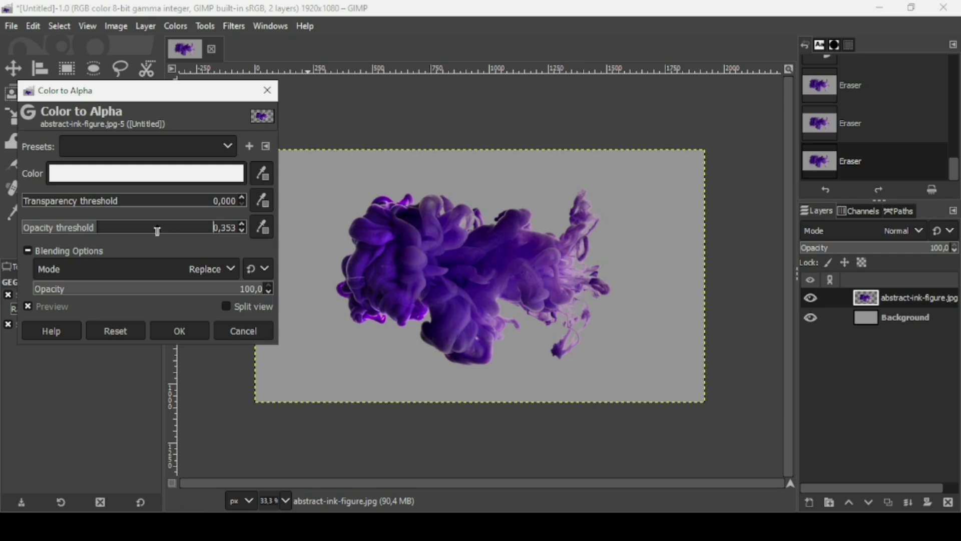
pyautogui.moveTo(119, 233); pyautogui.dragTo(123, 233)
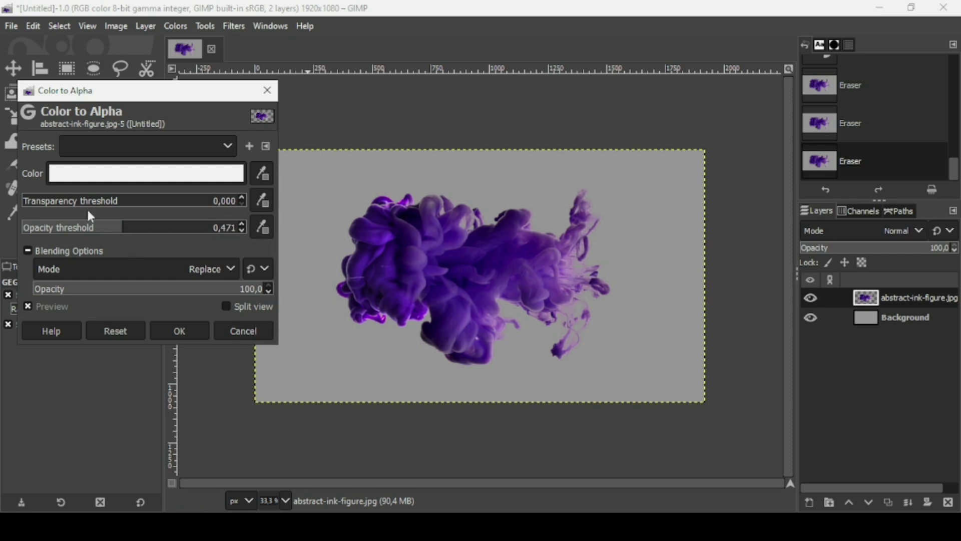
pyautogui.moveTo(48, 205)
pyautogui.mouseDown()
pyautogui.moveTo(215, 201)
pyautogui.moveTo(101, 200)
pyautogui.moveTo(171, 230)
pyautogui.mouseUp()
pyautogui.moveTo(125, 200); pyautogui.dragTo(108, 201)
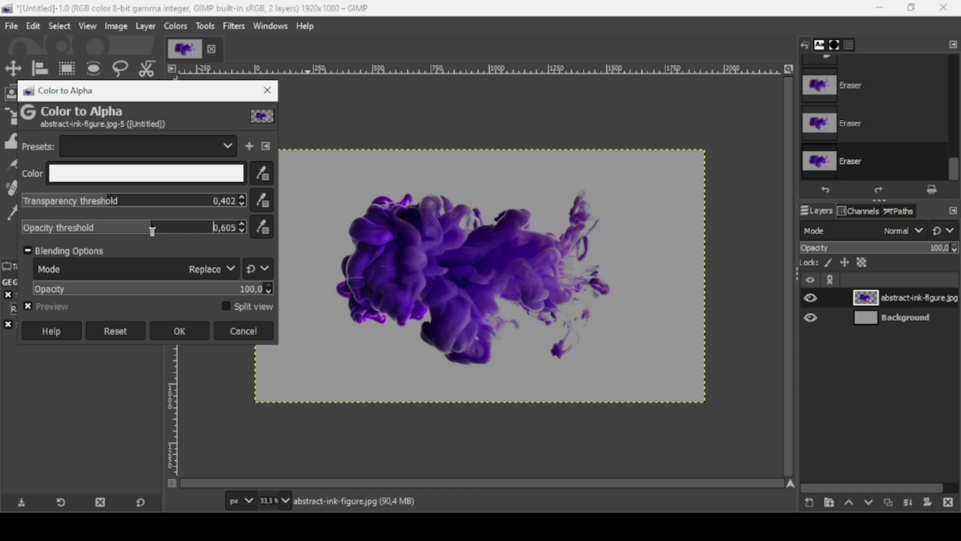
pyautogui.moveTo(153, 231); pyautogui.dragTo(134, 231)
pyautogui.click(132, 204)
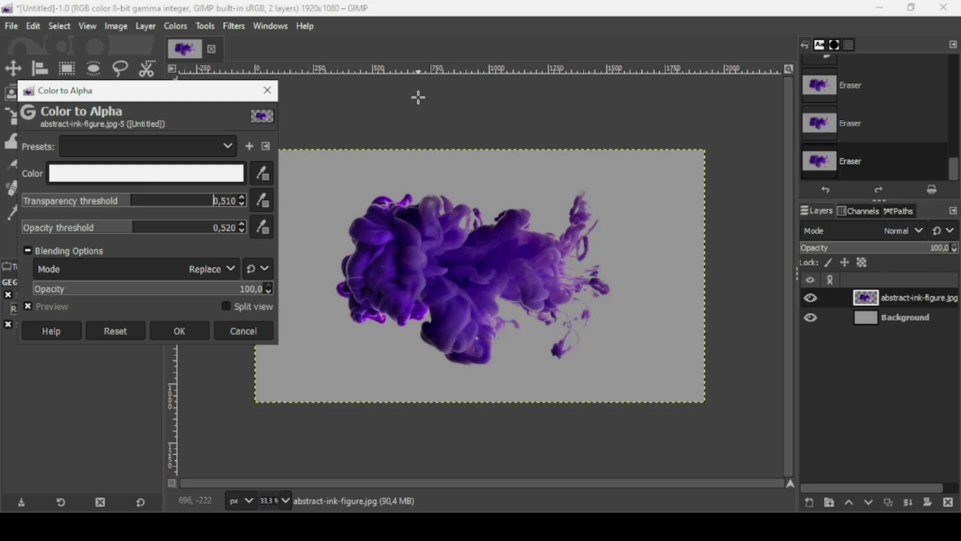
pyautogui.moveTo(47, 202); pyautogui.dragTo(109, 201)
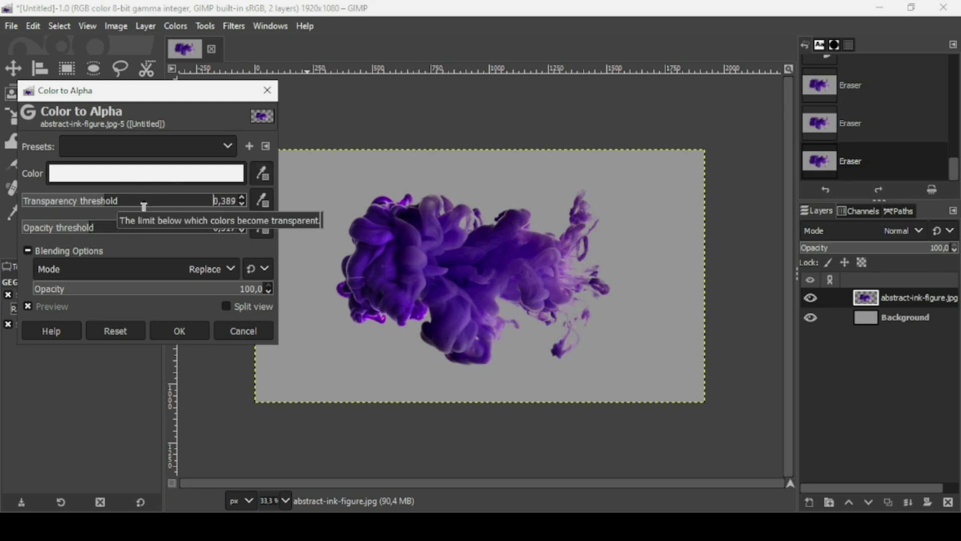
pyautogui.click(190, 329)
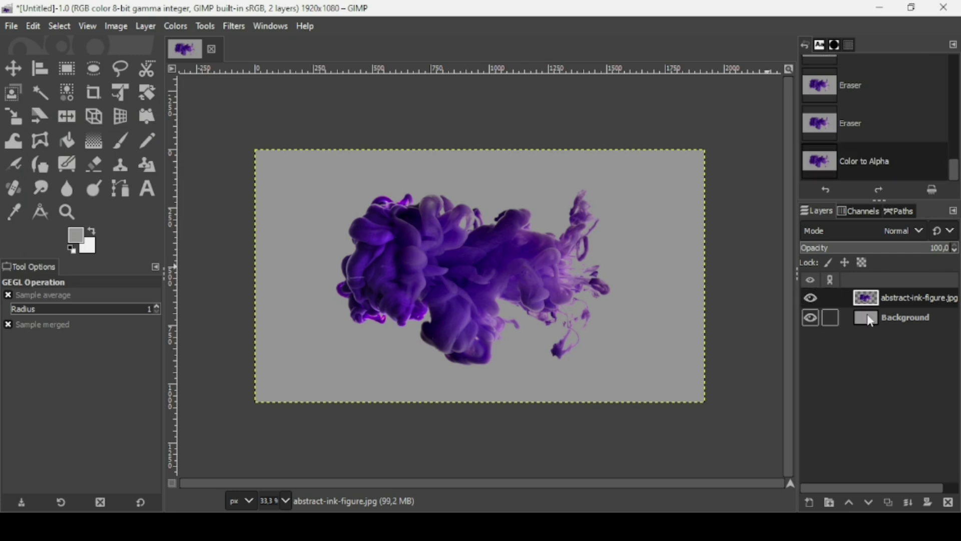
# Step: Make the Background layer active and toggle its visibility off and on to check the isolated ink
pyautogui.click(877, 323)
pyautogui.click(811, 318)
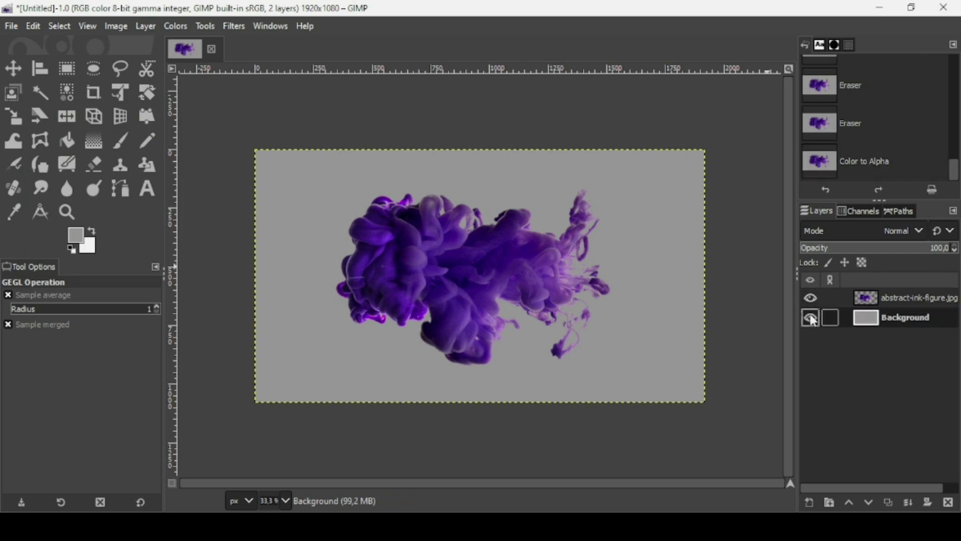
pyautogui.click(811, 318)
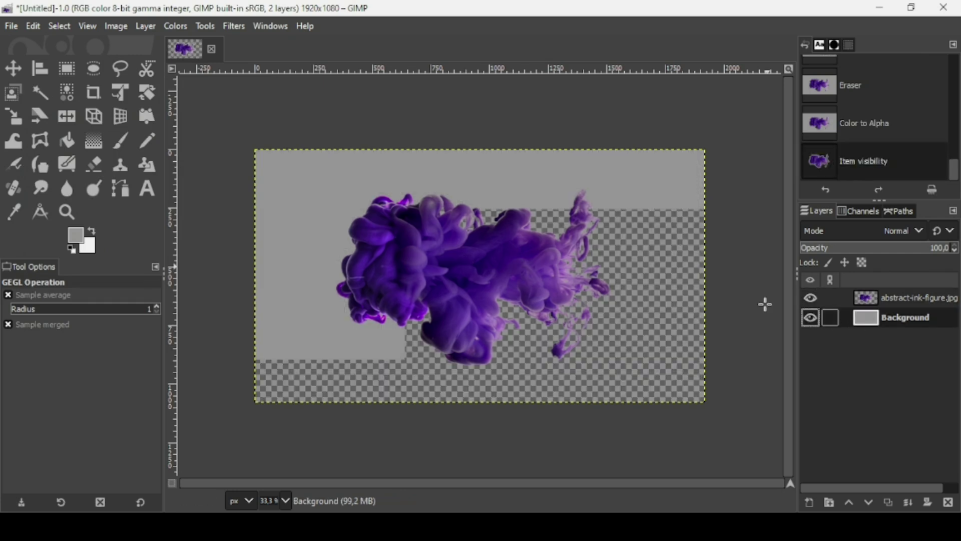
# Step: Fill the Background layer with a radial gradient from the canvas center to its lower-right corner, white in the middle fading to gray
pyautogui.click(103, 143)
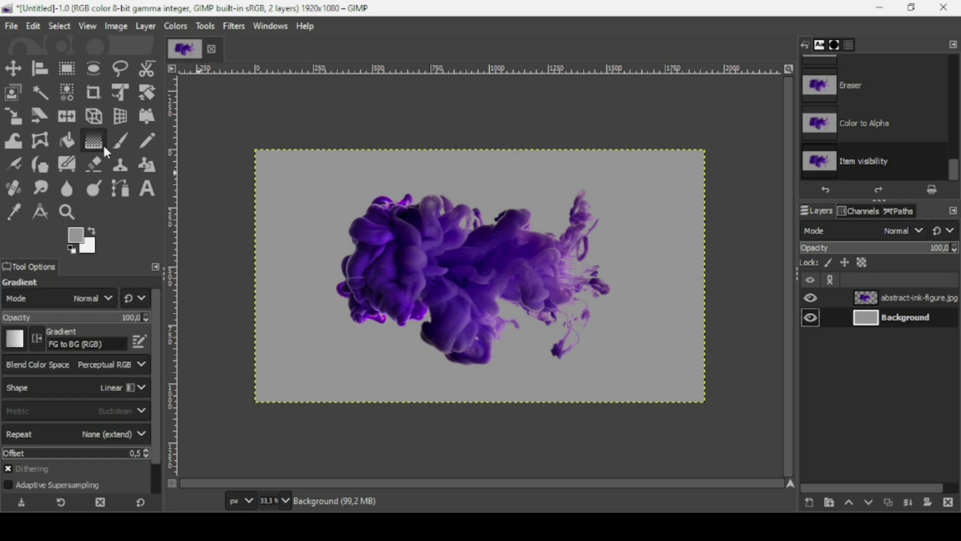
pyautogui.click(106, 389)
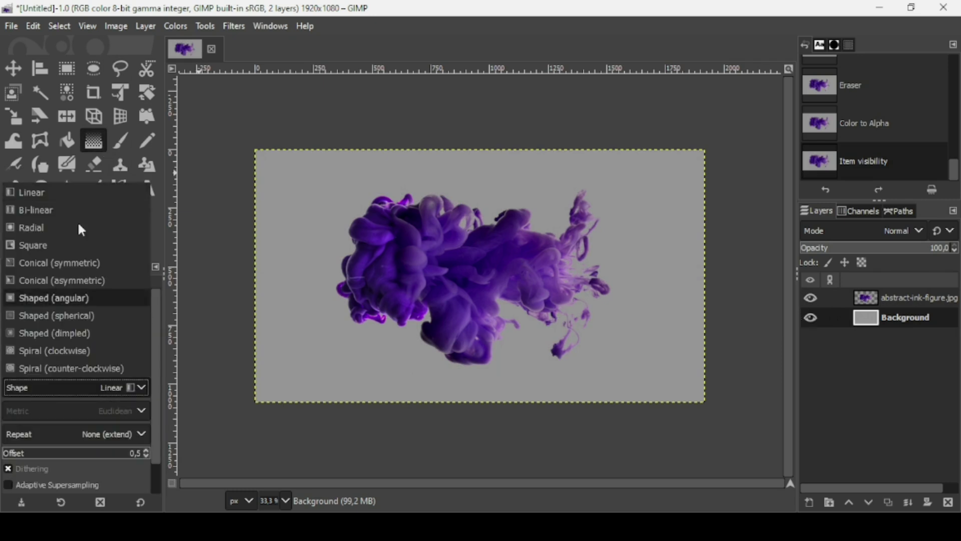
pyautogui.press('Escape')
pyautogui.press('Down')
pyautogui.press('Down')
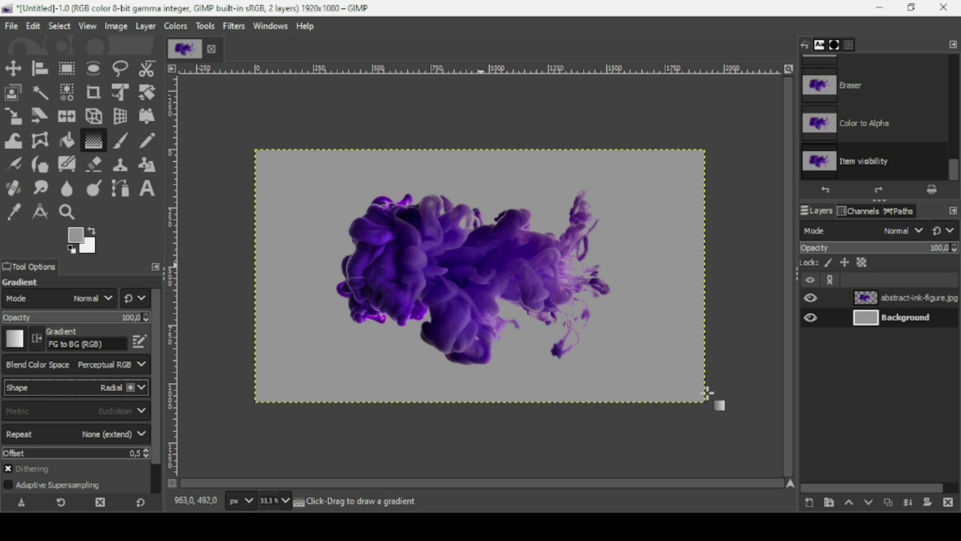
pyautogui.moveTo(481, 265); pyautogui.dragTo(706, 400)
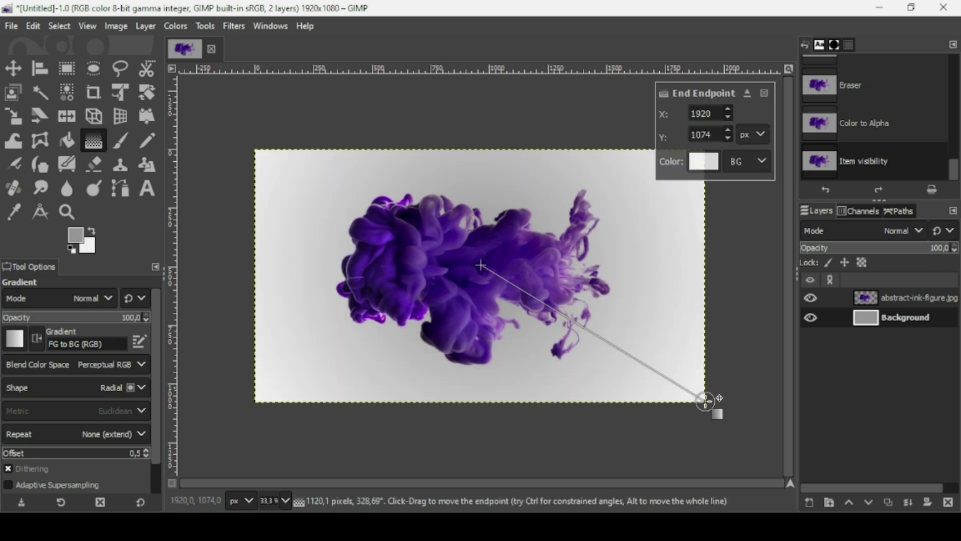
pyautogui.click(94, 232)
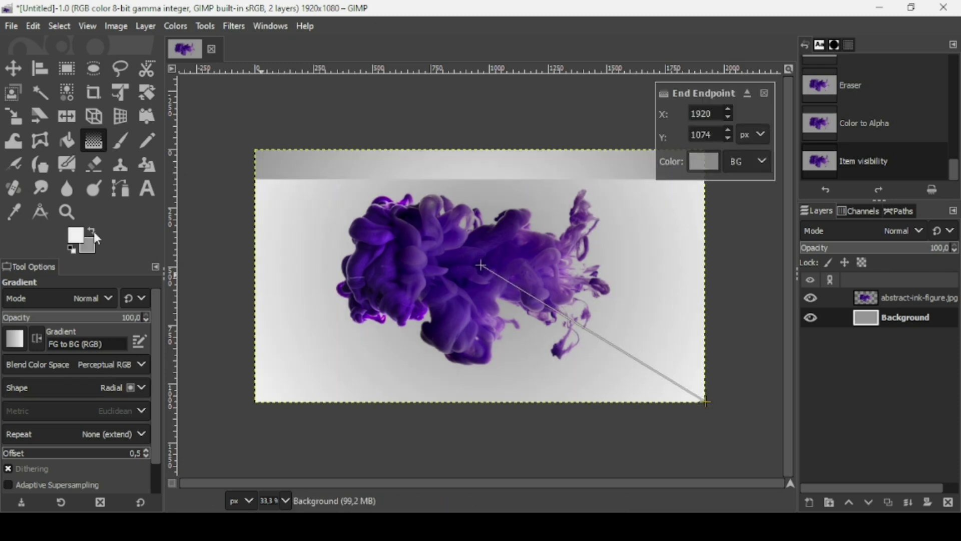
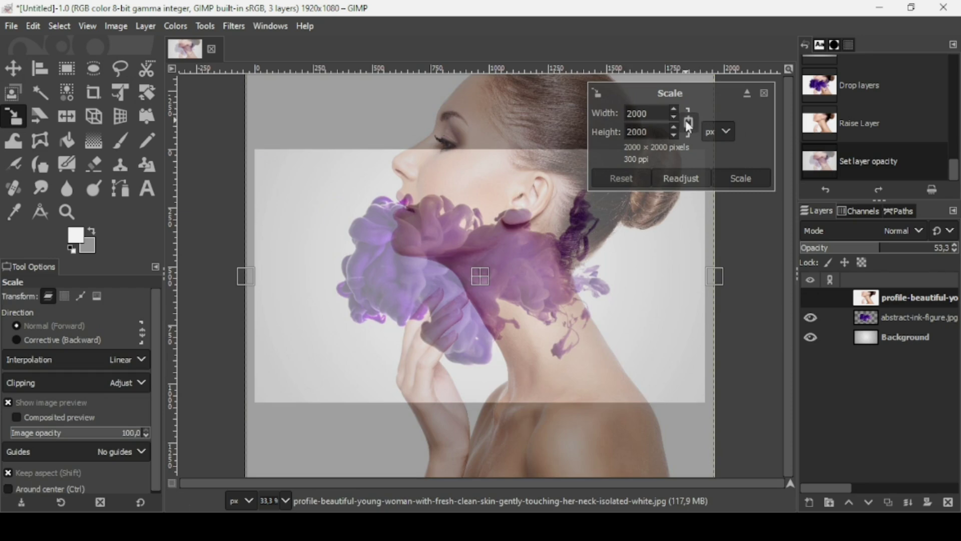
# Step: Scale the portrait layer proportionally around its center to about 1008 × 1008 pixels and place it over the left part of the ink
pyautogui.press('ctrl')
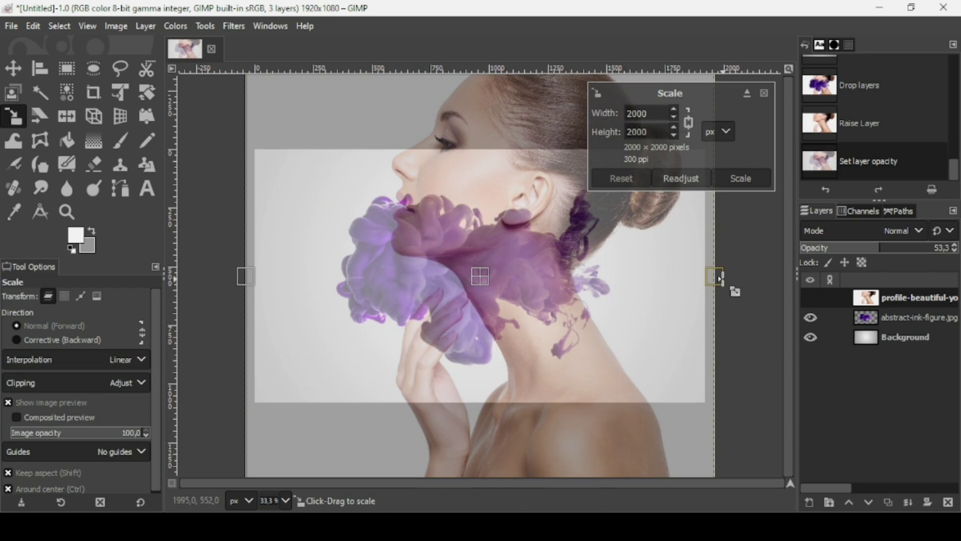
pyautogui.moveTo(715, 276); pyautogui.dragTo(621, 261)
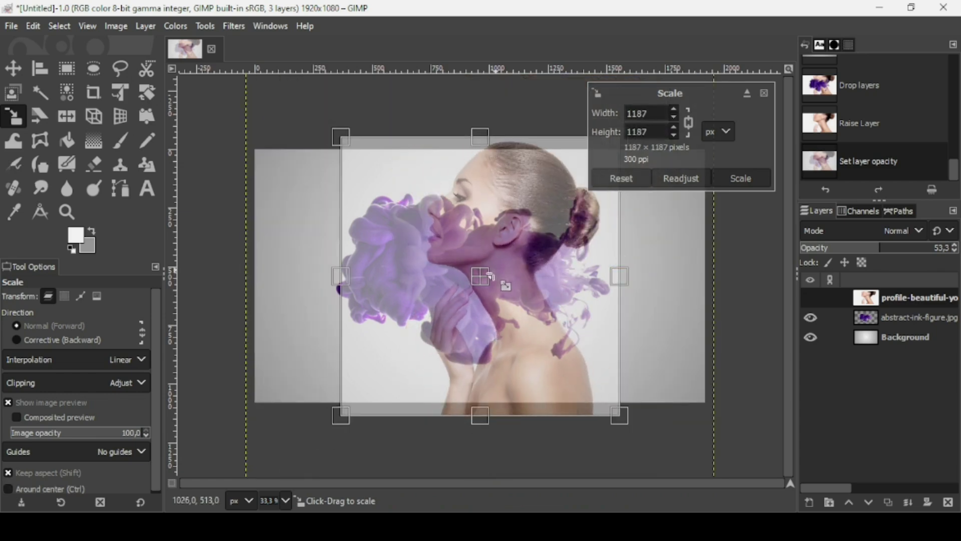
pyautogui.moveTo(485, 291); pyautogui.dragTo(447, 321)
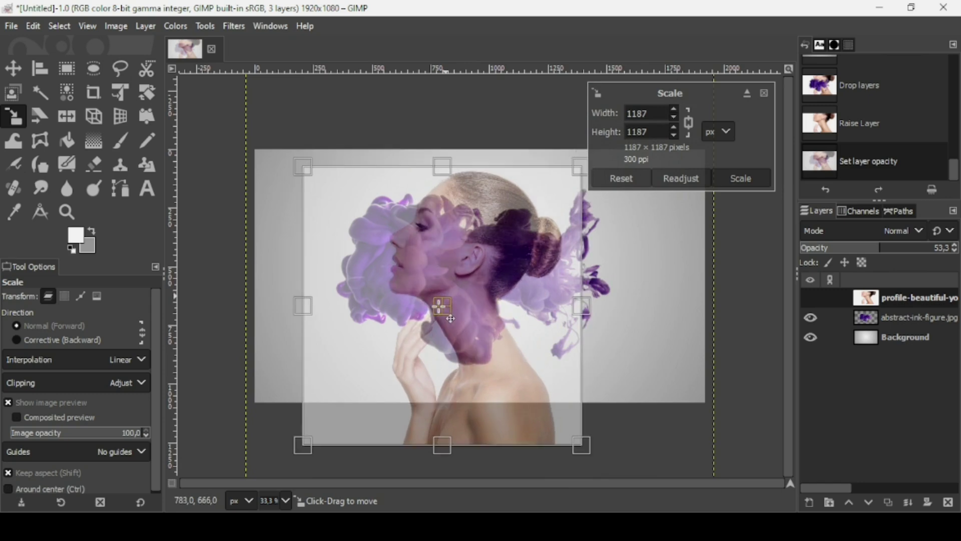
pyautogui.moveTo(580, 308); pyautogui.dragTo(561, 306)
pyautogui.moveTo(448, 317); pyautogui.dragTo(425, 320)
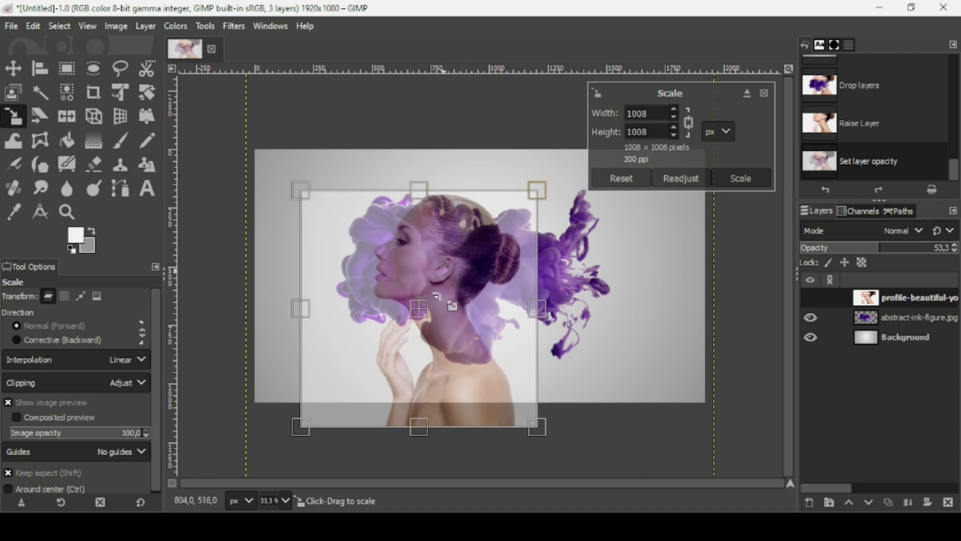
pyautogui.moveTo(433, 324); pyautogui.dragTo(426, 326)
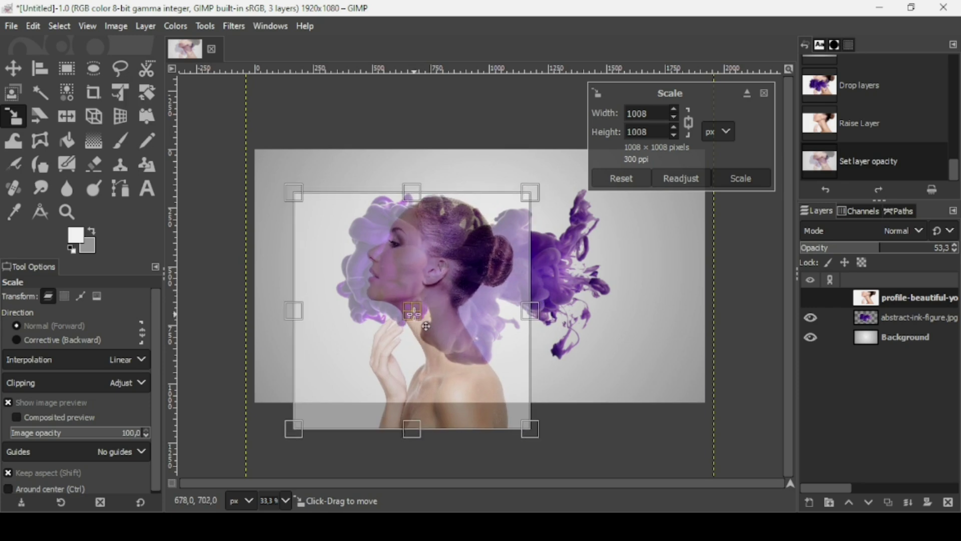
# Step: Enlarge the portrait layer to about 1126 × 1126 pixels, shift it slightly right over the ink, and apply the scaling
pyautogui.scroll(1, 426, 326)
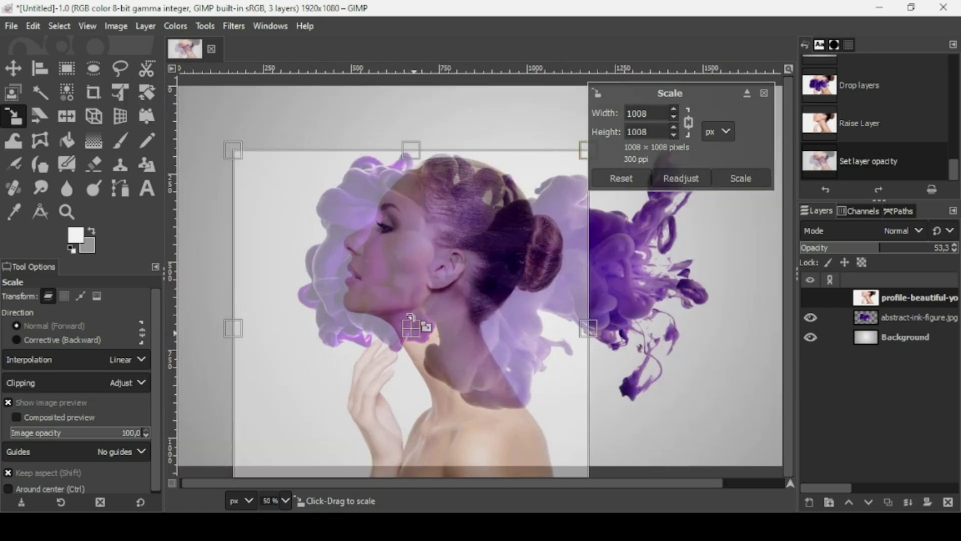
pyautogui.moveTo(232, 328); pyautogui.dragTo(224, 329)
pyautogui.moveTo(404, 329); pyautogui.dragTo(433, 334)
pyautogui.moveTo(621, 340); pyautogui.dragTo(634, 341)
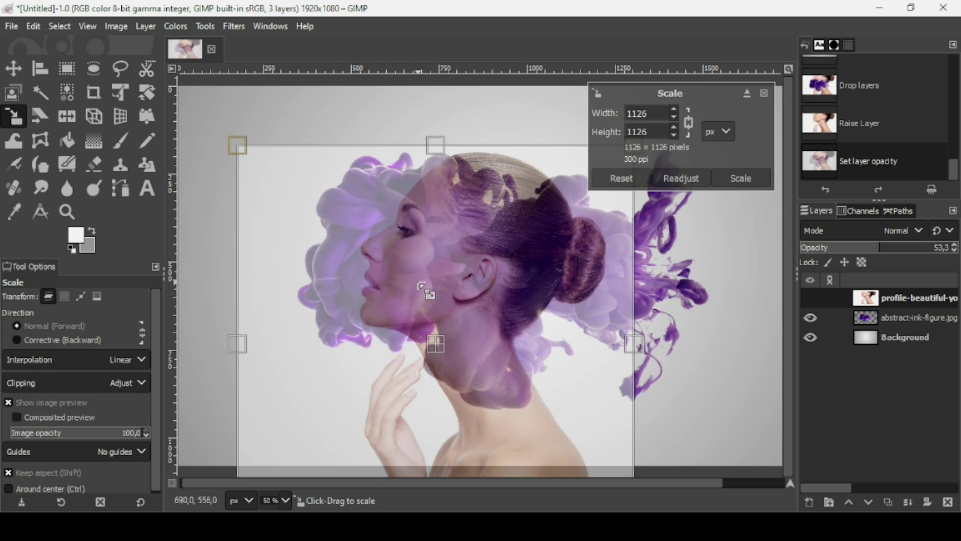
pyautogui.click(741, 179)
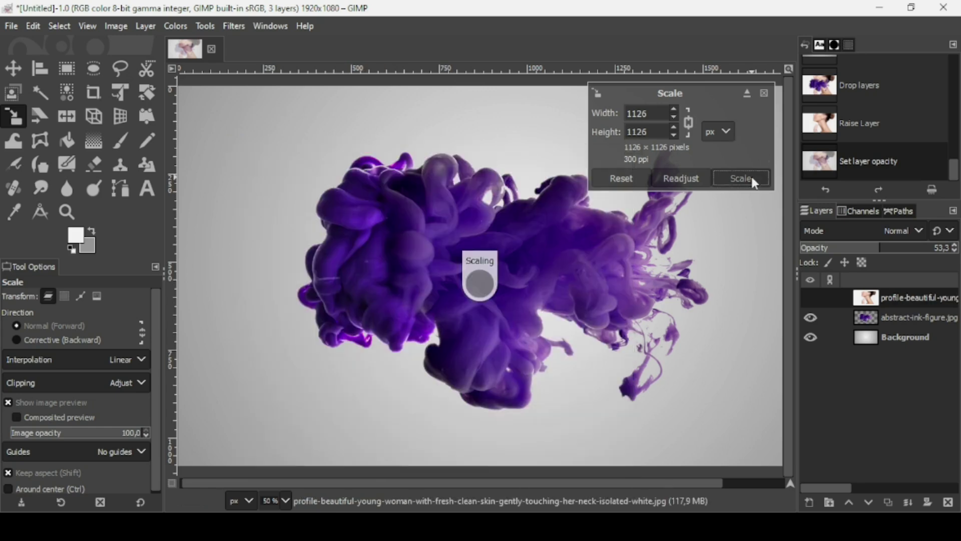
# Step: Set the portrait layer's opacity to 100
pyautogui.scroll(-1, 749, 180)
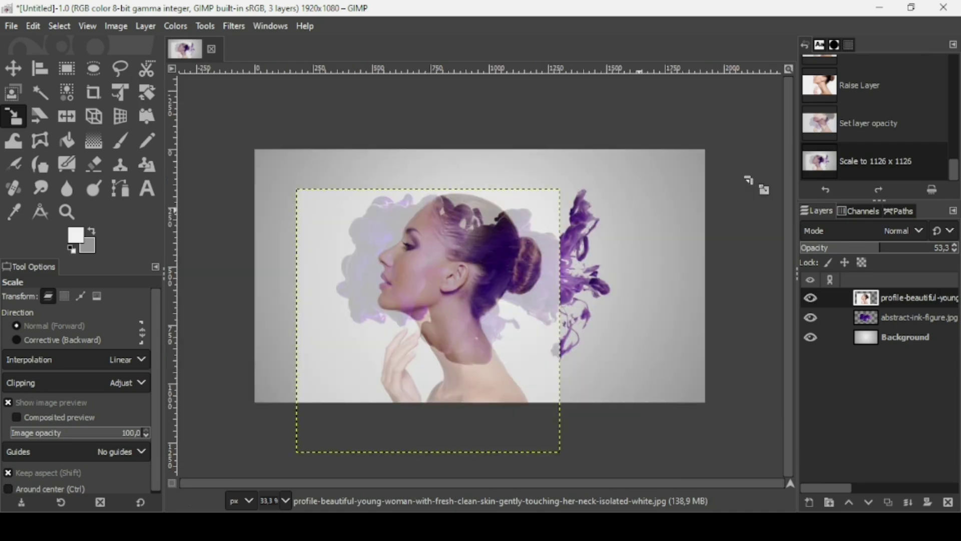
pyautogui.moveTo(891, 251); pyautogui.dragTo(922, 254)
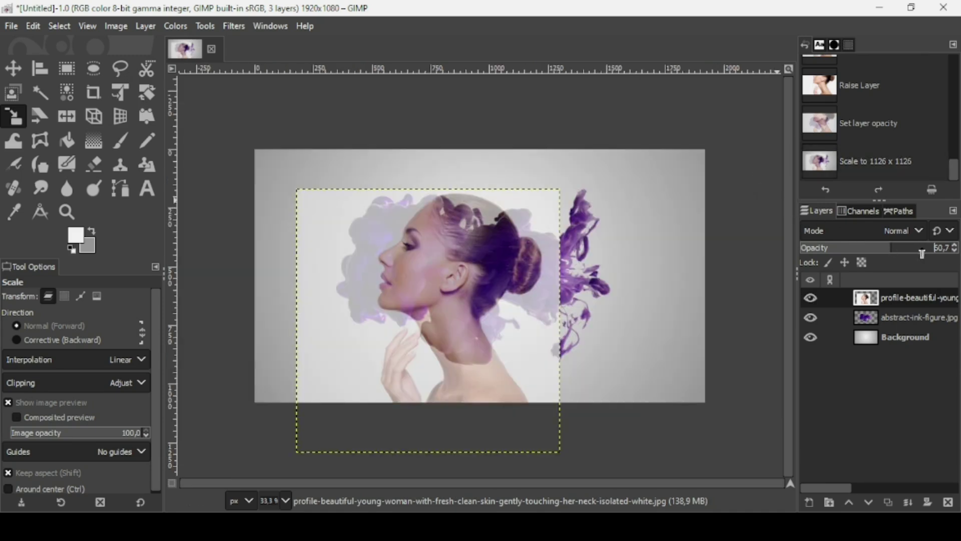
pyautogui.click(957, 248)
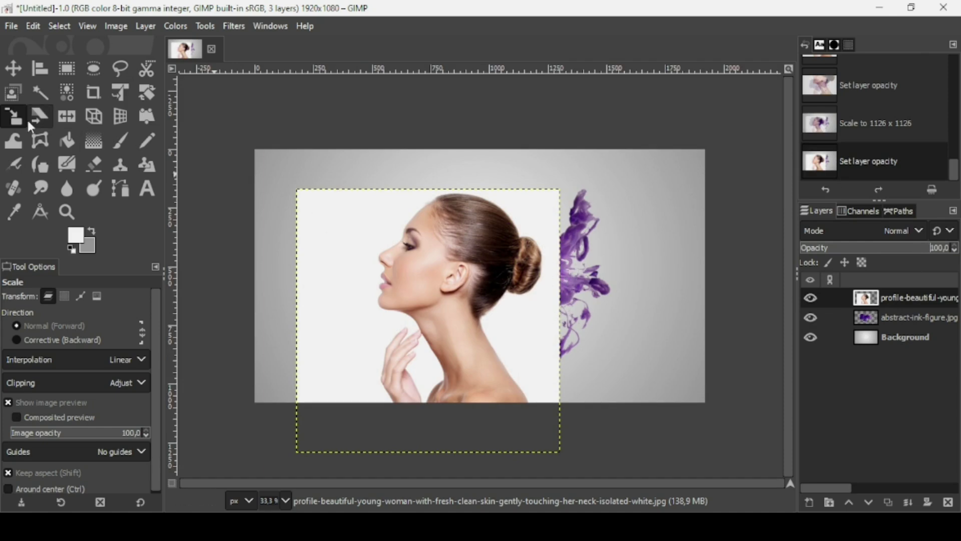
# Step: Select the white backdrop around the woman with Fuzzy Select, clear it from the portrait layer and remove the selection
pyautogui.click(44, 94)
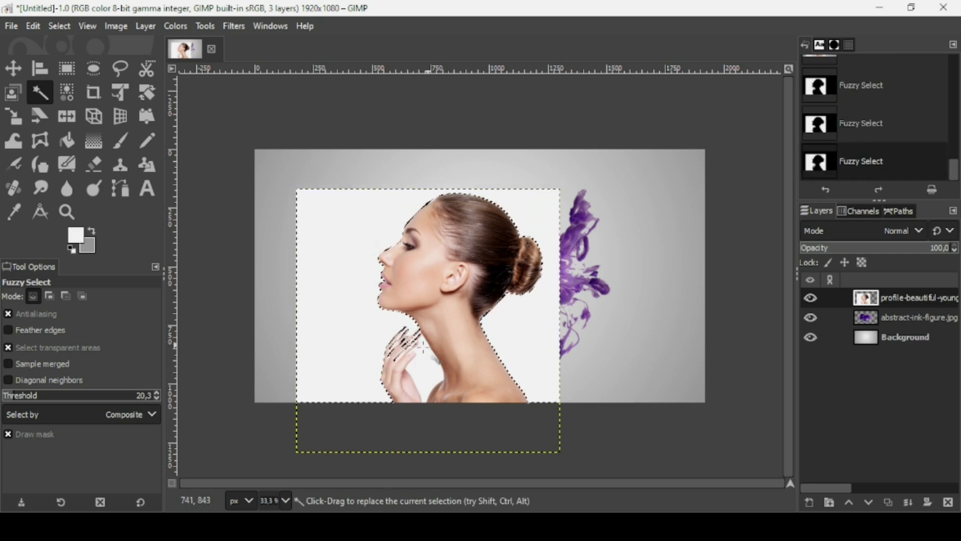
pyautogui.rightClick(859, 301)
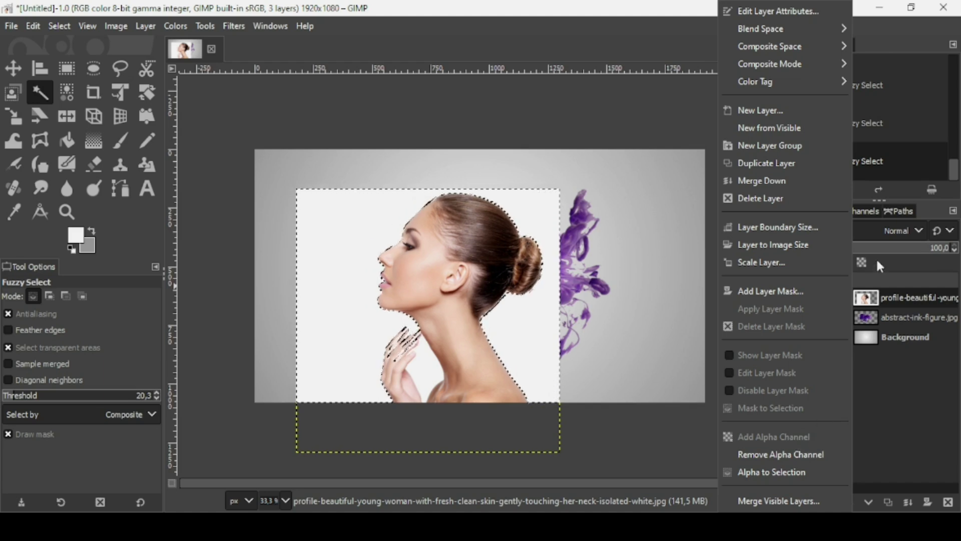
pyautogui.click(867, 304)
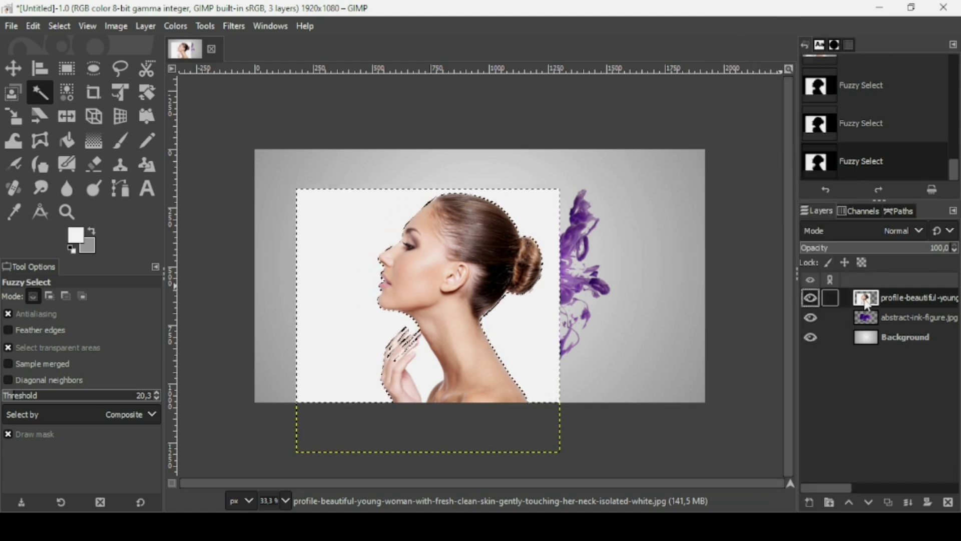
pyautogui.press('Delete')
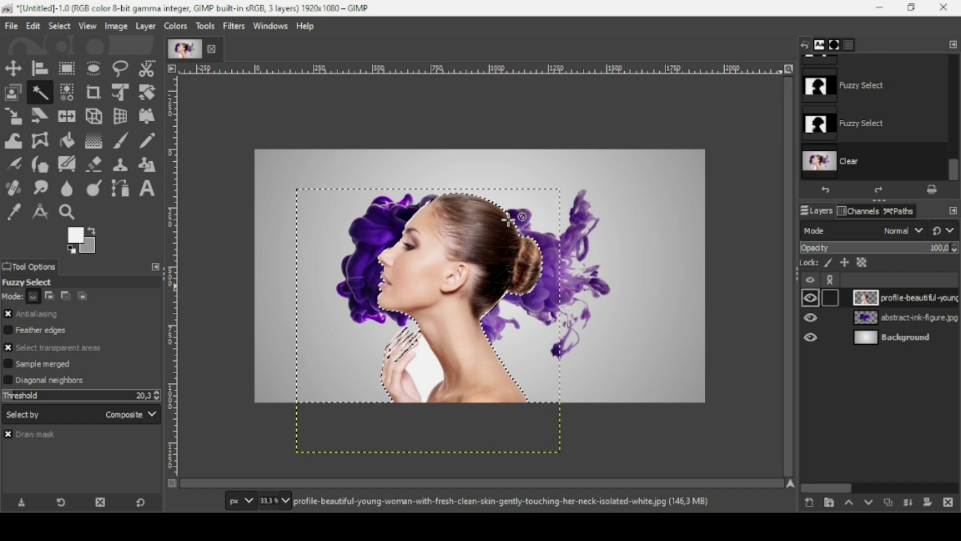
pyautogui.click(58, 26)
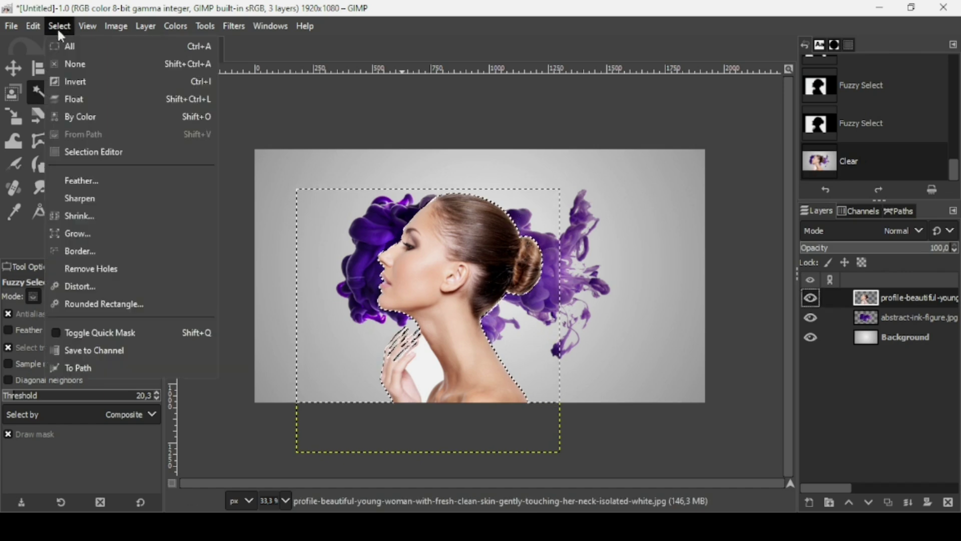
pyautogui.click(79, 64)
pyautogui.scroll(2, 469, 331)
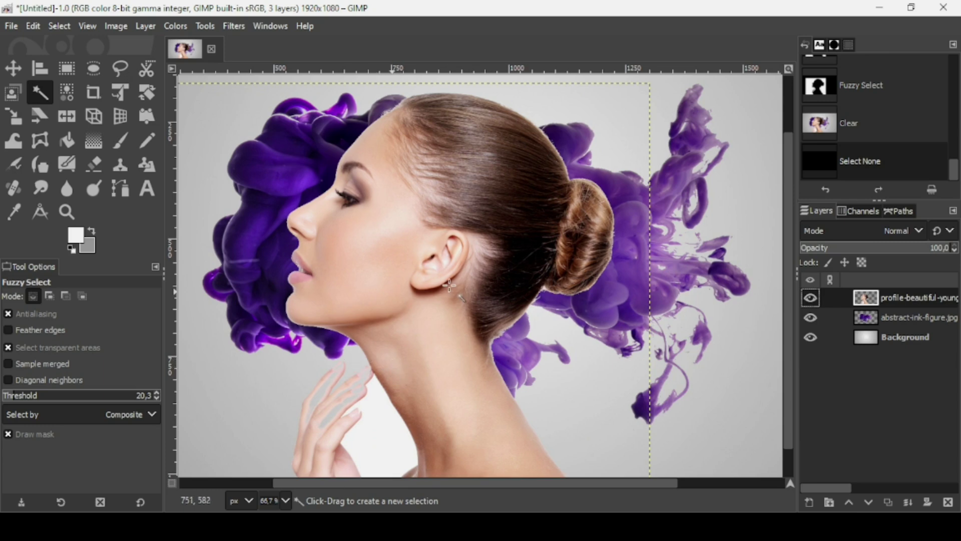
pyautogui.scroll(-2, 450, 285)
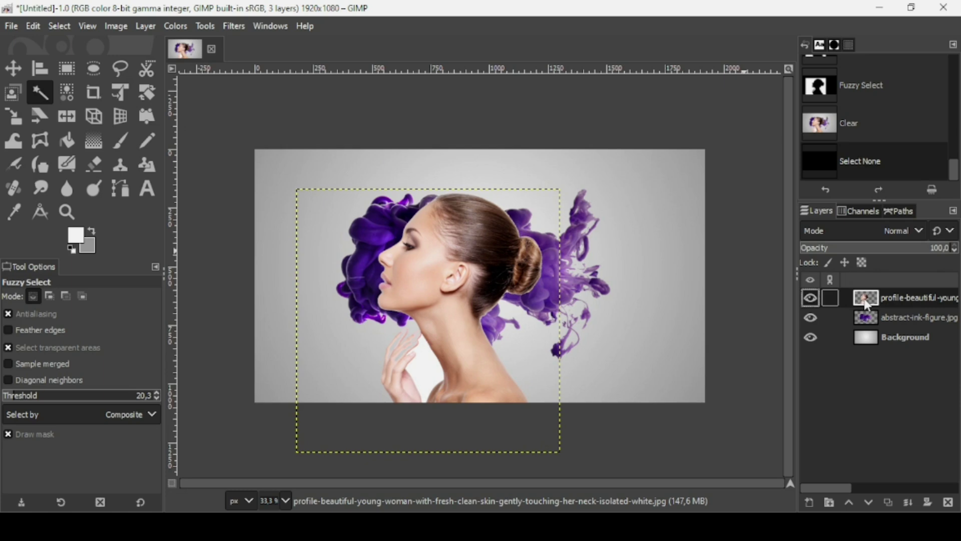
# Step: Create a selection from the portrait layer's alpha, then hide that layer and make the ink layer active
pyautogui.rightClick(867, 305)
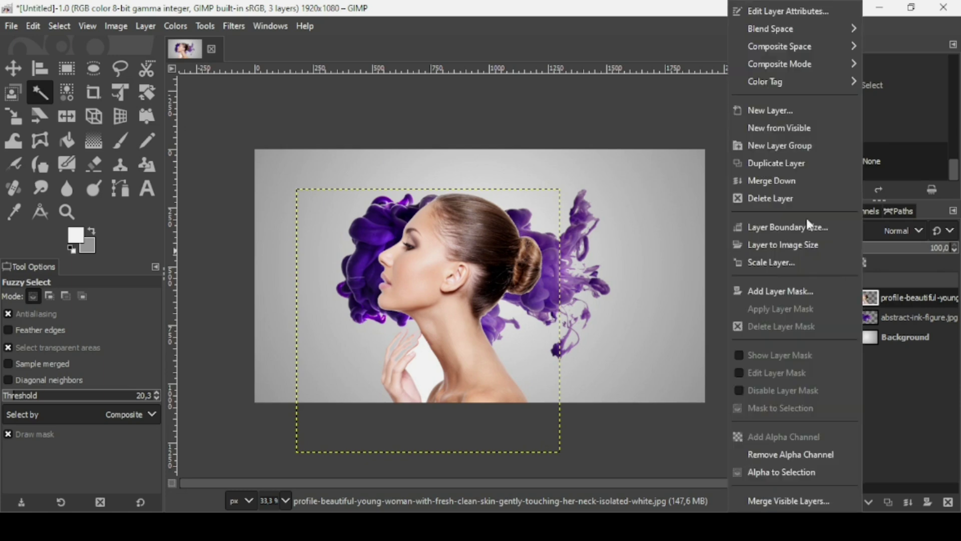
pyautogui.click(585, 7)
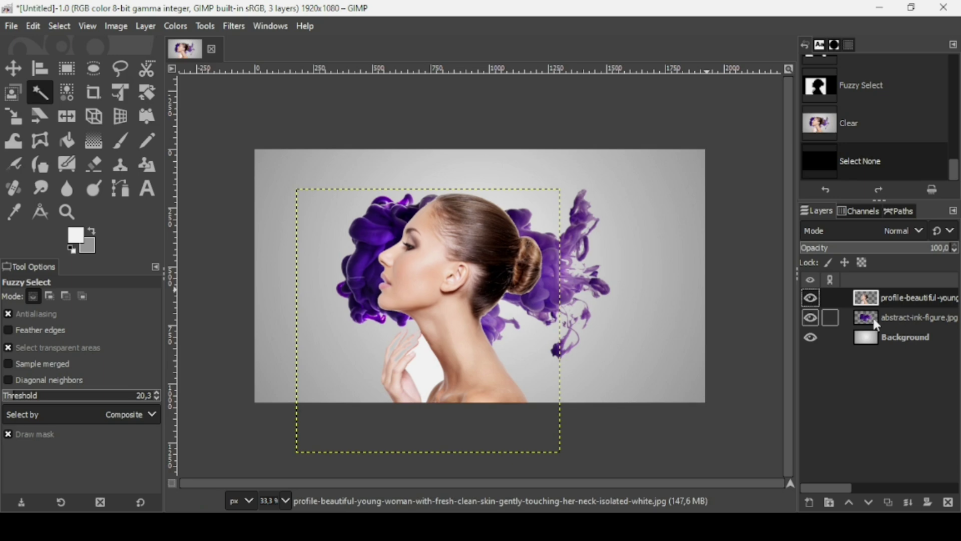
pyautogui.rightClick(862, 303)
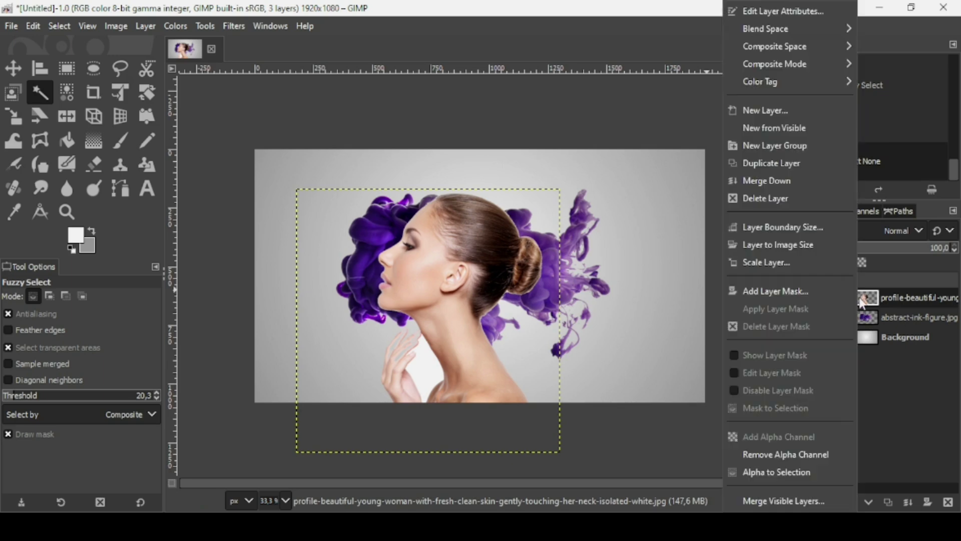
pyautogui.click(793, 476)
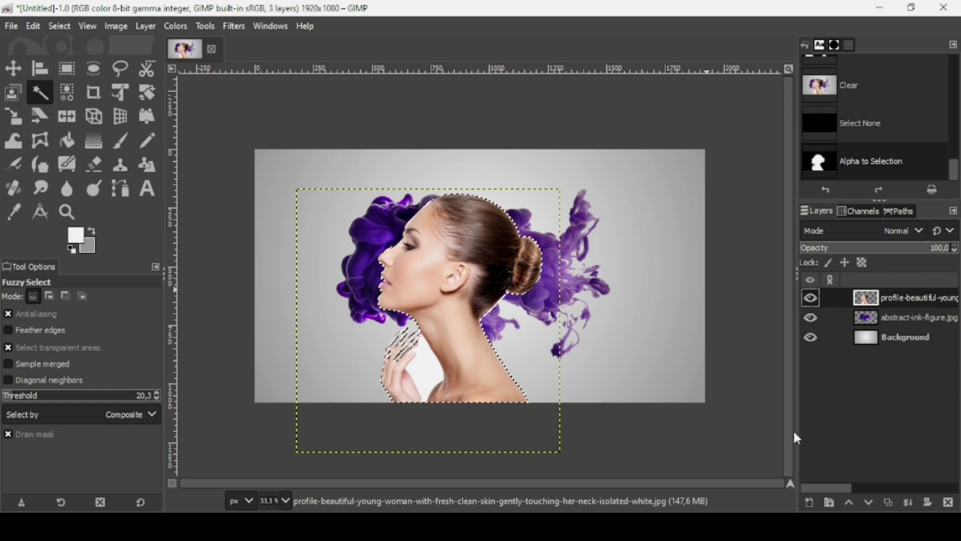
pyautogui.click(812, 299)
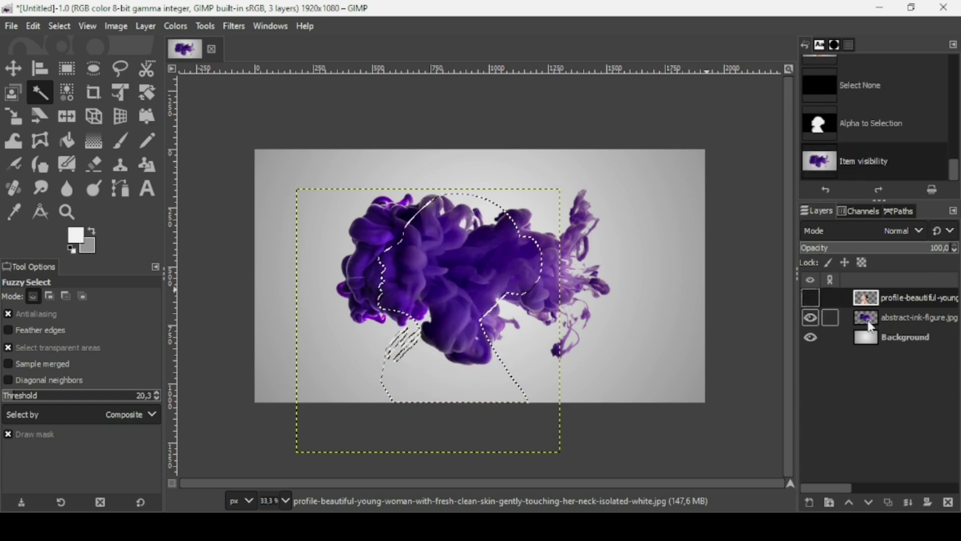
pyautogui.click(872, 328)
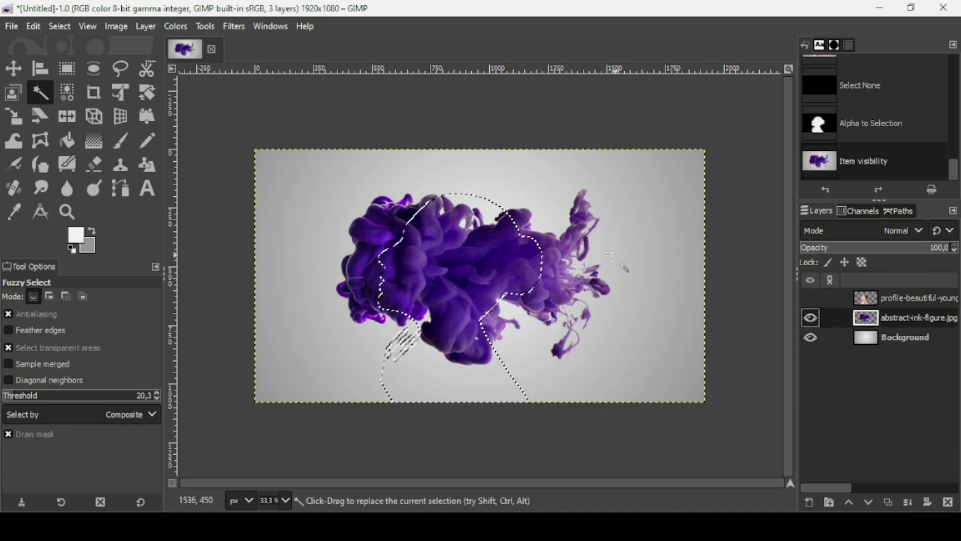
# Step: Invert the portrait-shaped selection, erase the ink outside the face and forehead with a size 287 Eraser, and remove the selection
pyautogui.click(94, 164)
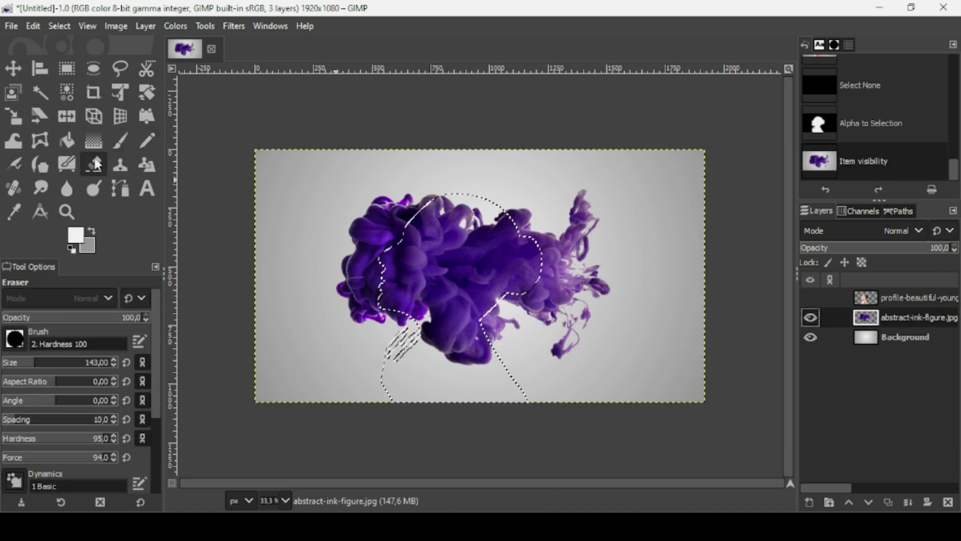
pyautogui.click(367, 188)
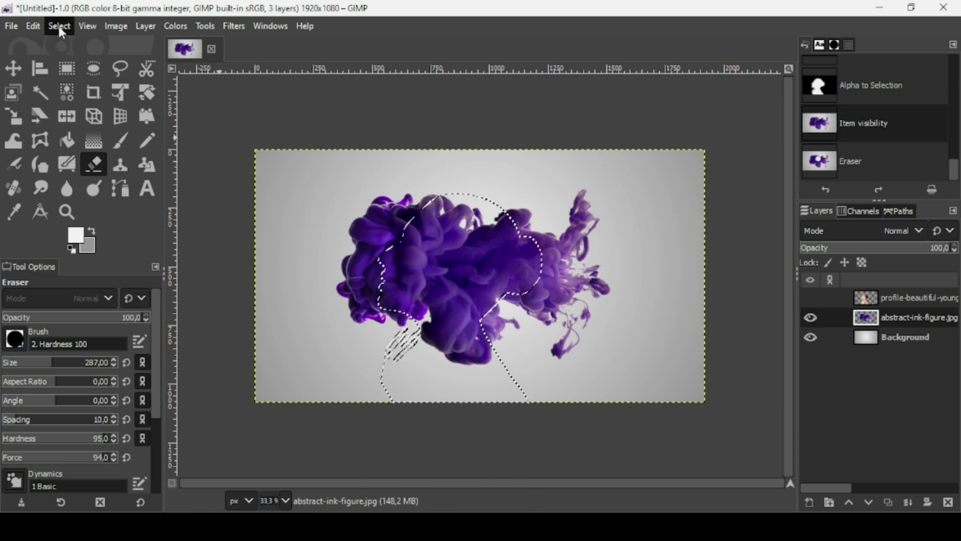
pyautogui.click(59, 26)
pyautogui.click(69, 81)
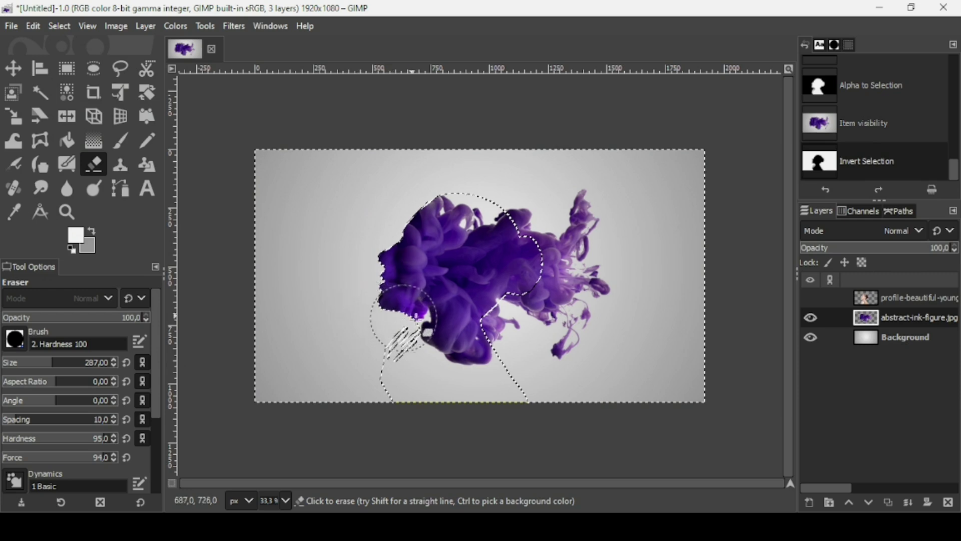
pyautogui.moveTo(408, 218)
pyautogui.mouseDown()
pyautogui.moveTo(461, 232)
pyautogui.moveTo(453, 170)
pyautogui.mouseUp()
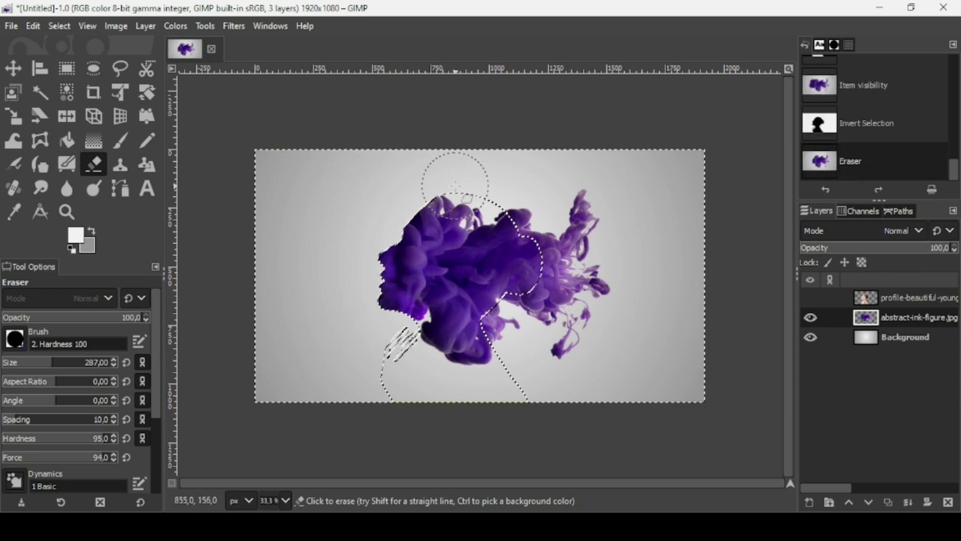
pyautogui.click(61, 28)
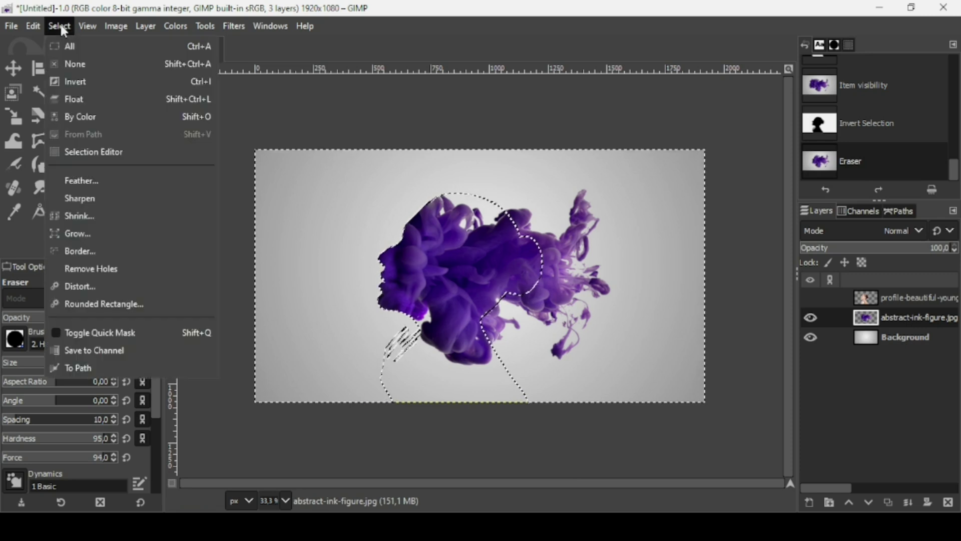
pyautogui.click(70, 62)
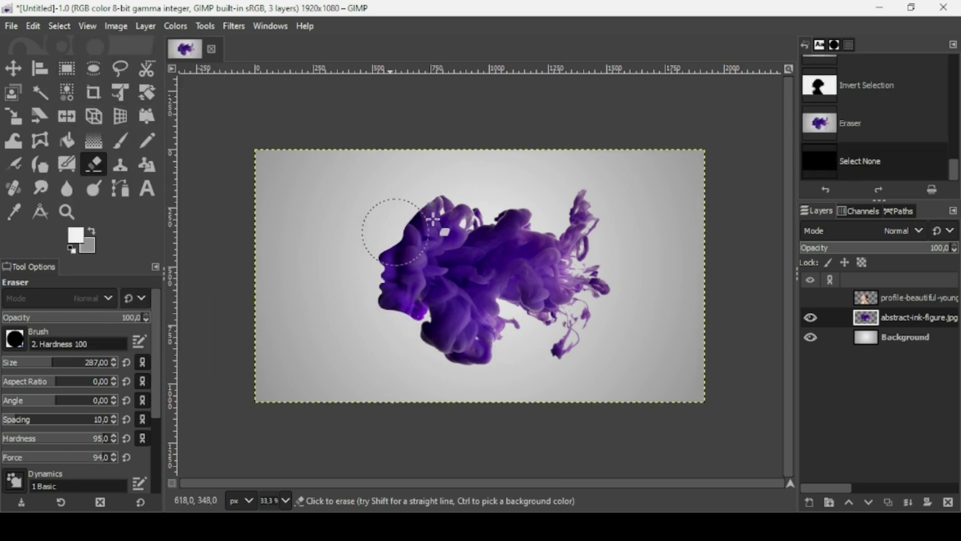
# Step: Create a selection from the ink layer's alpha, and make the portrait layer active and visible
pyautogui.click(811, 298)
pyautogui.click(810, 299)
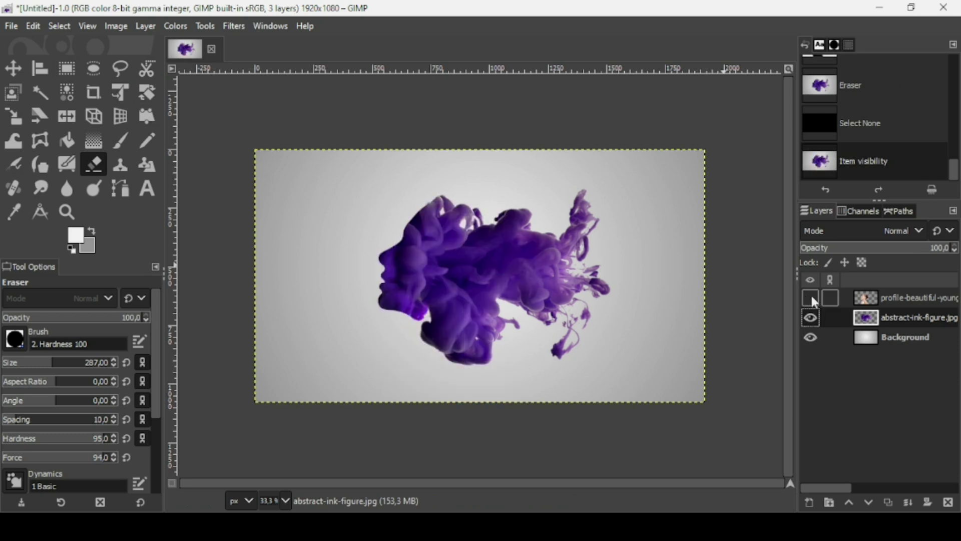
pyautogui.rightClick(869, 324)
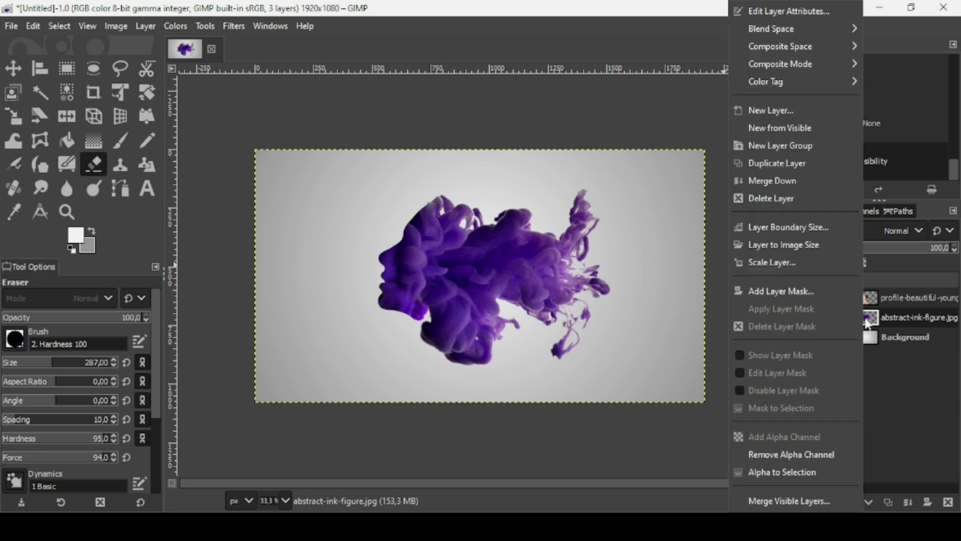
pyautogui.press('Escape')
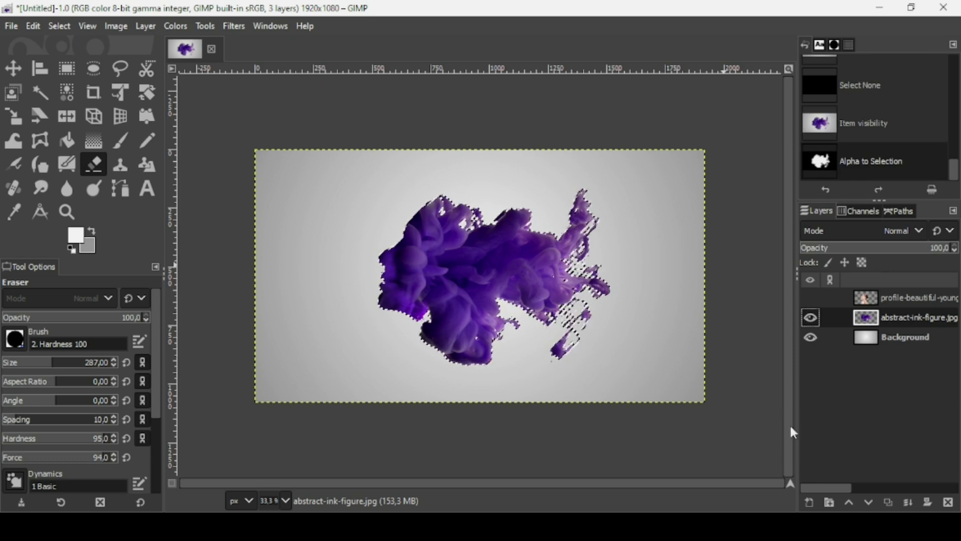
pyautogui.click(865, 298)
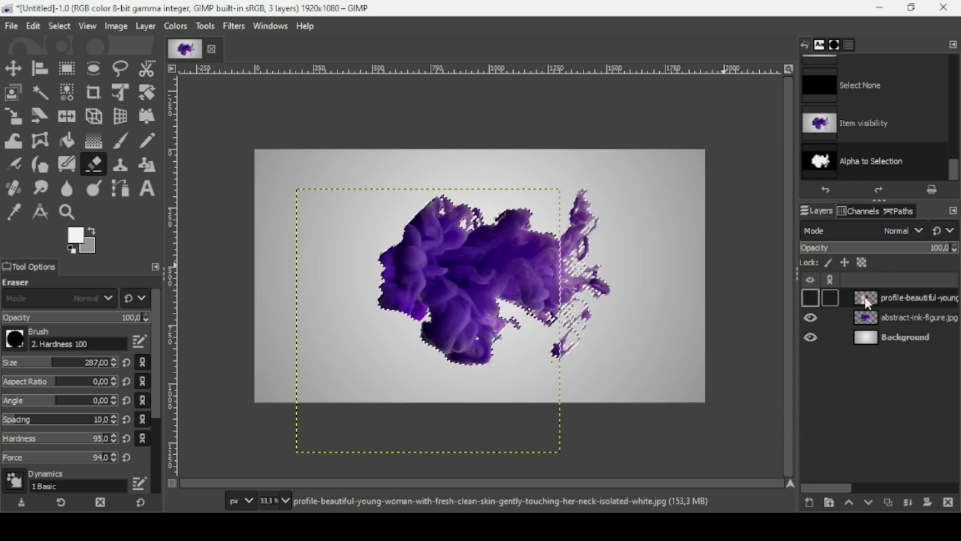
pyautogui.click(811, 299)
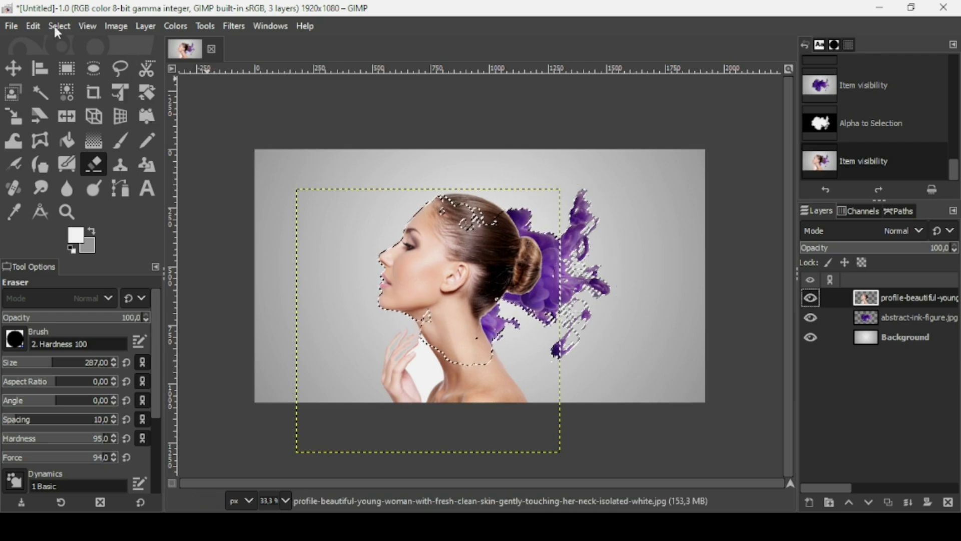
# Step: Invert the selection, clear the portrait outside the ink shape, remove the selection and compare both layers by toggling their visibility
pyautogui.click(56, 27)
pyautogui.click(62, 83)
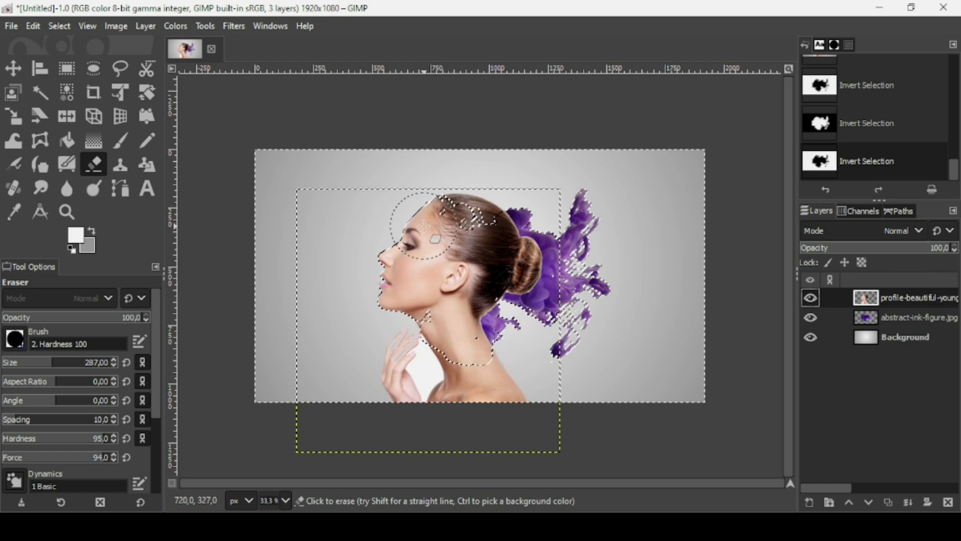
pyautogui.press('Delete')
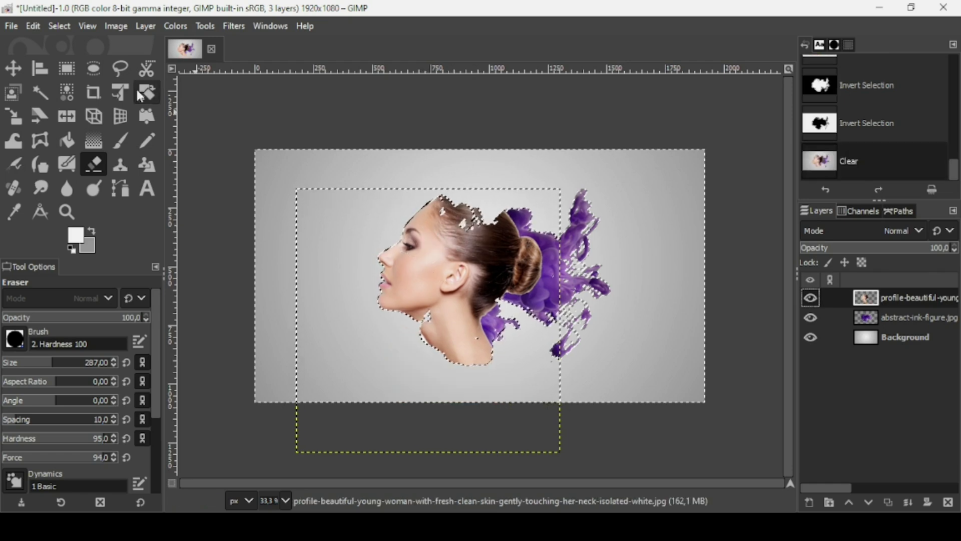
pyautogui.click(59, 27)
pyautogui.click(70, 64)
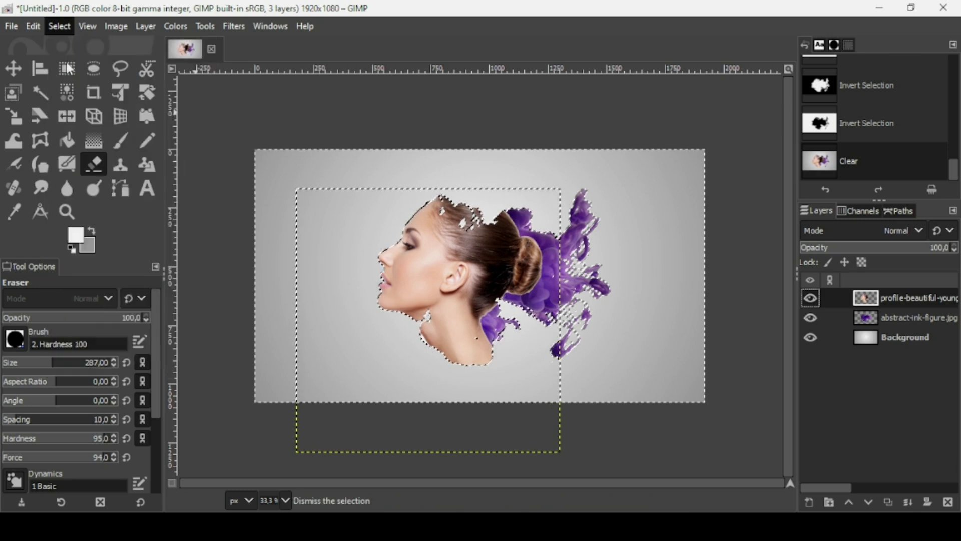
pyautogui.click(811, 318)
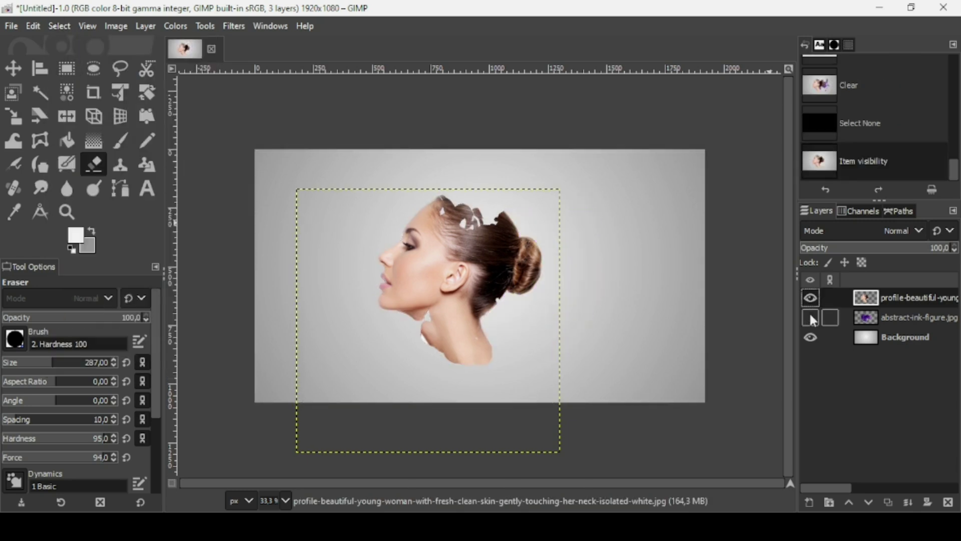
pyautogui.click(811, 317)
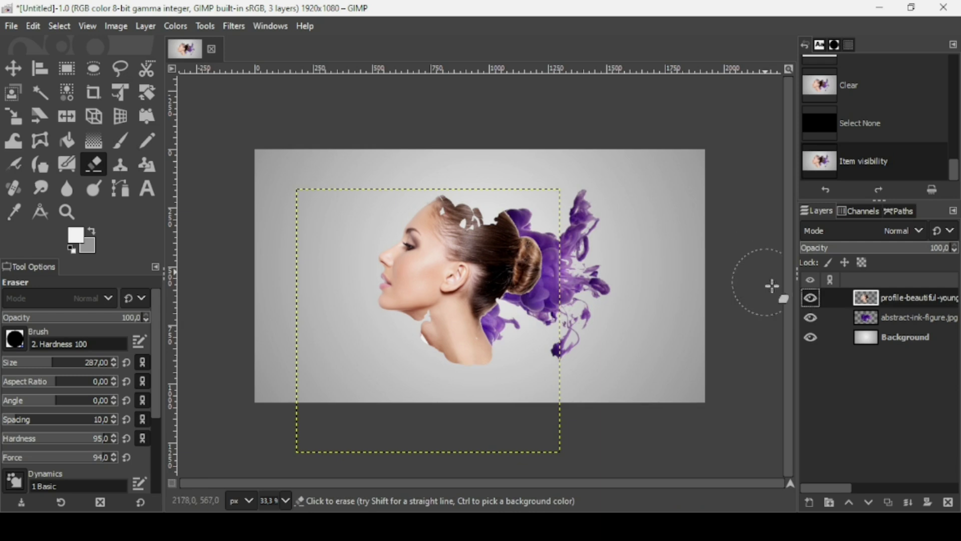
pyautogui.click(810, 298)
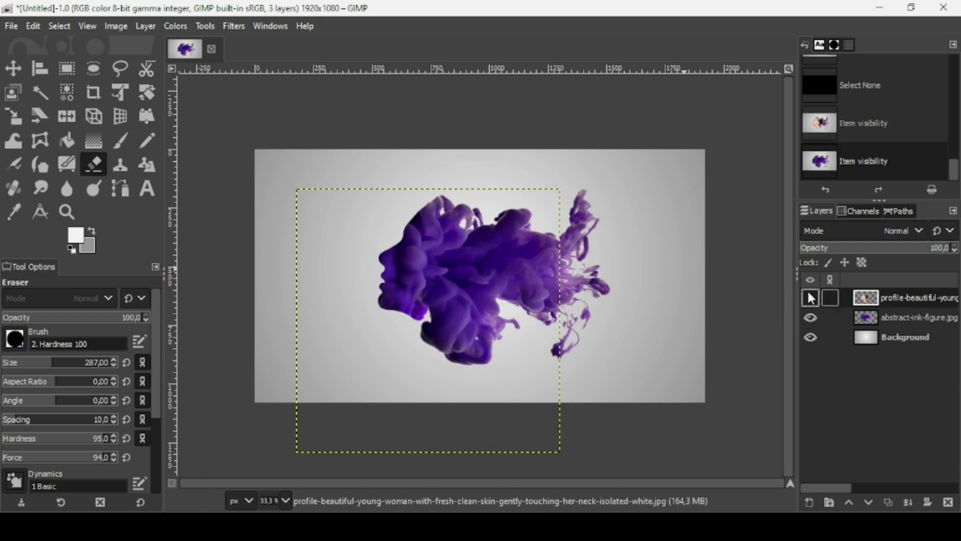
pyautogui.click(811, 299)
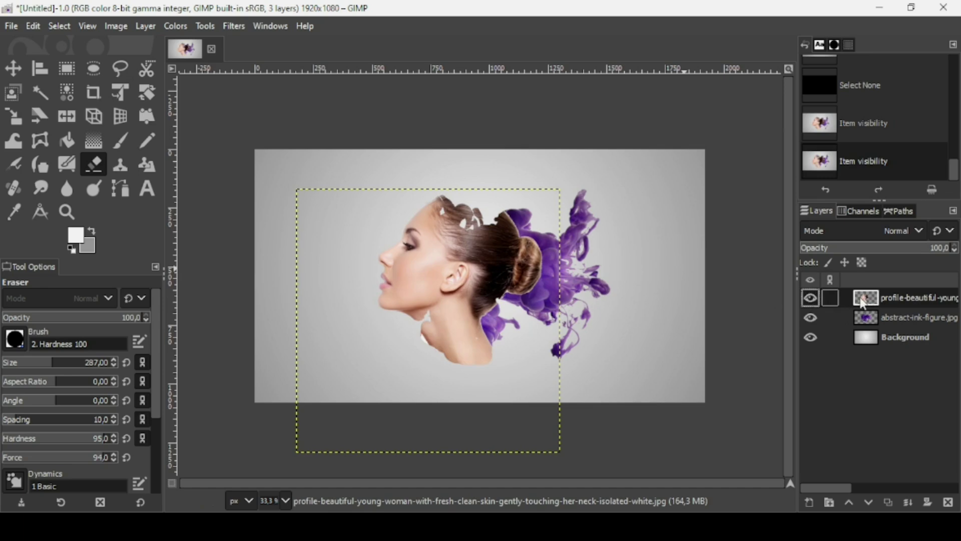
# Step: Add a Black (full transparency) layer mask to the portrait layer and keep the mask active for editing
pyautogui.rightClick(863, 304)
pyautogui.click(831, 290)
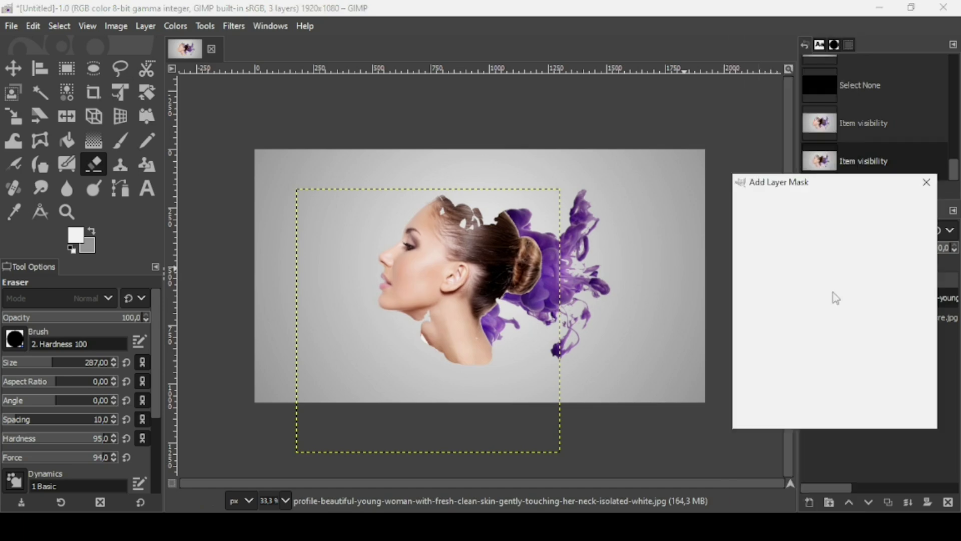
pyautogui.click(827, 265)
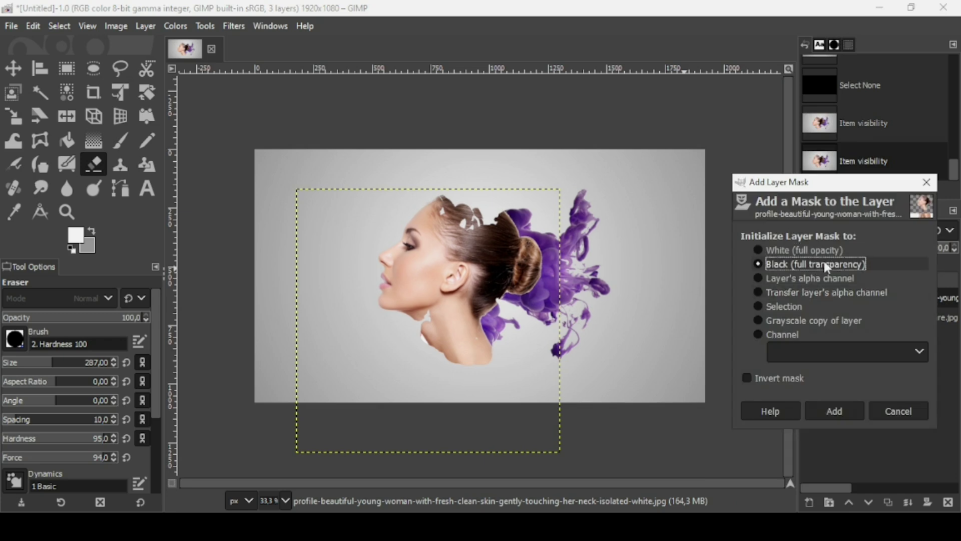
pyautogui.click(834, 409)
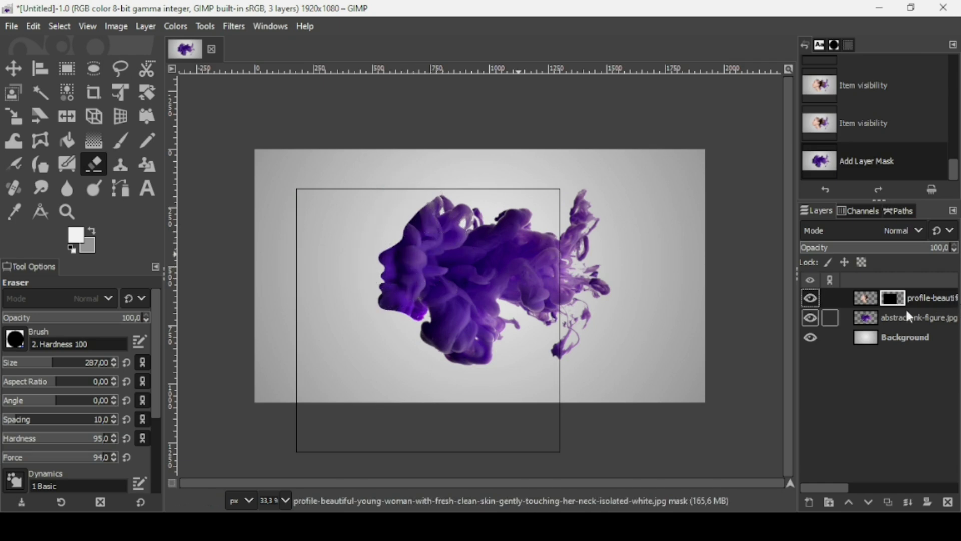
pyautogui.click(869, 300)
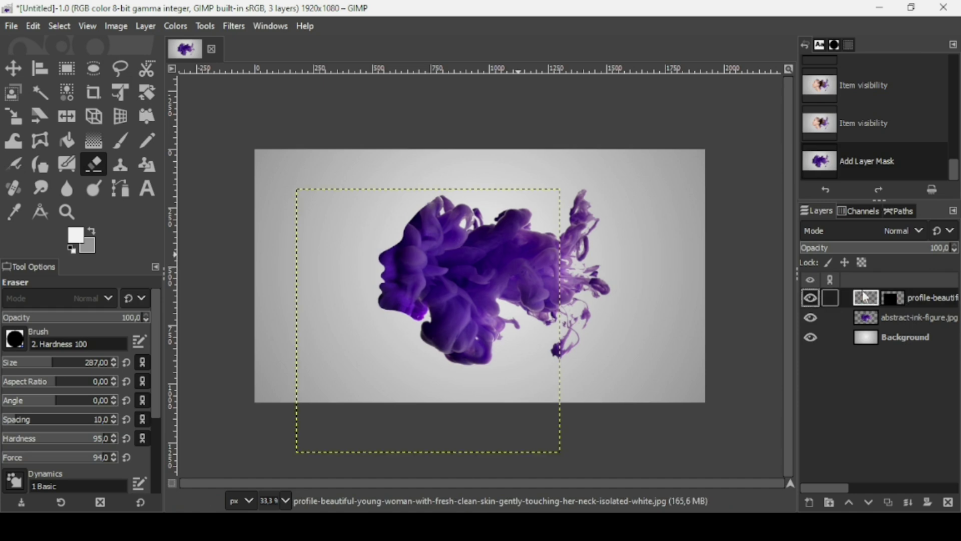
pyautogui.click(895, 299)
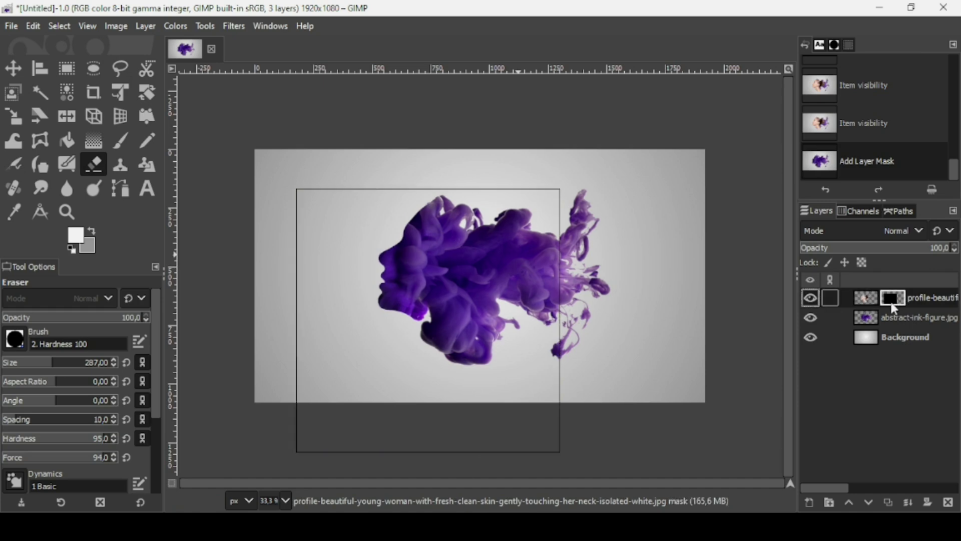
# Step: Paint white over the face on the portrait's mask using a Paintbrush with size 392, hardness 33 and force 32
pyautogui.click(123, 145)
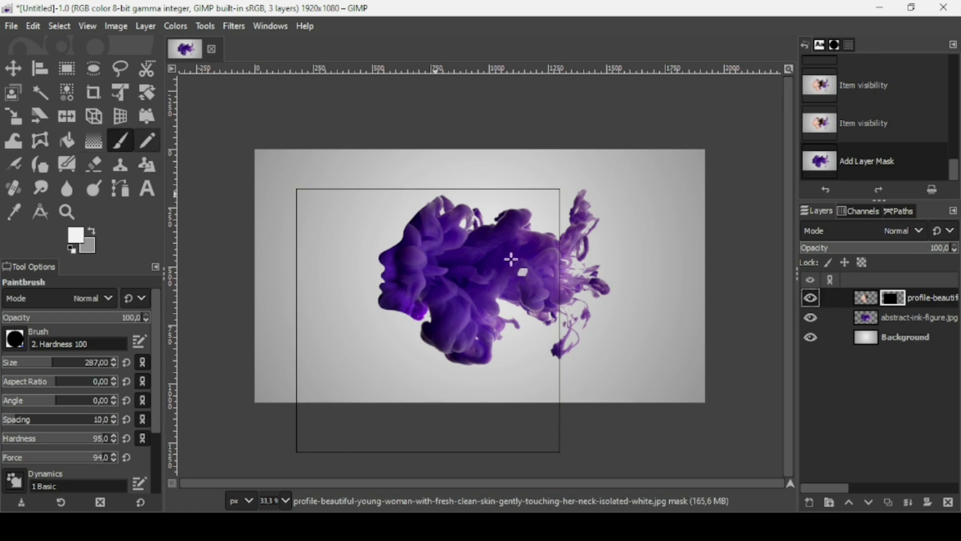
pyautogui.click(51, 440)
pyautogui.click(37, 462)
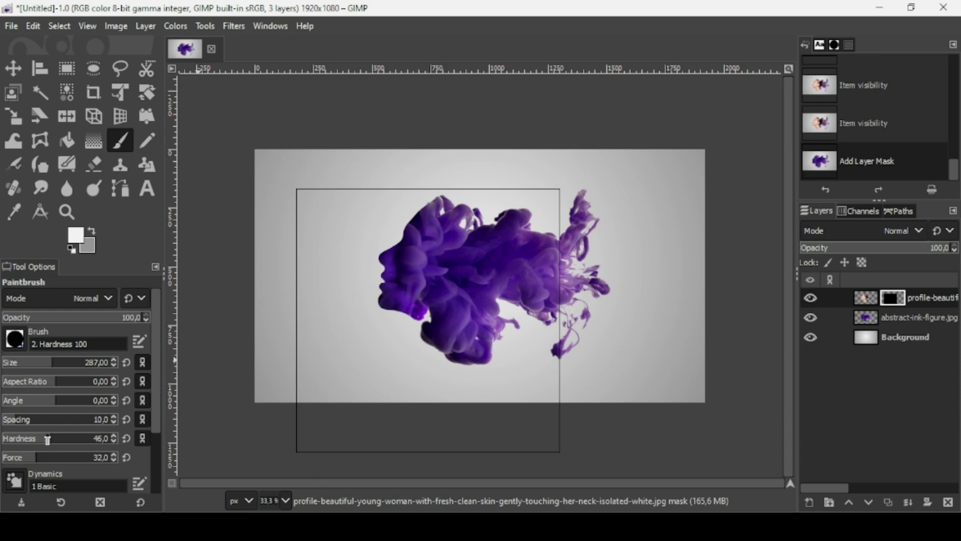
pyautogui.moveTo(37, 439); pyautogui.dragTo(94, 439)
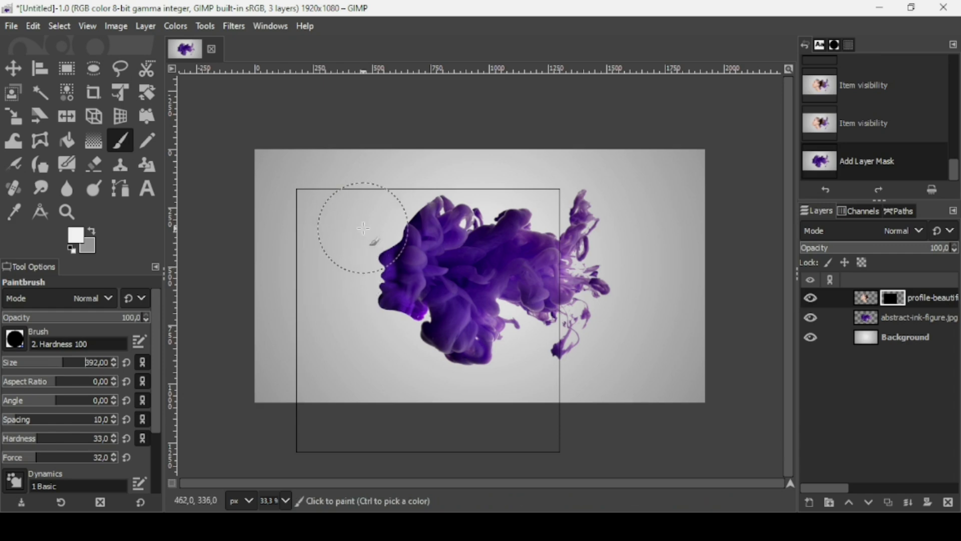
pyautogui.moveTo(383, 216)
pyautogui.mouseDown()
pyautogui.moveTo(380, 178)
pyautogui.moveTo(401, 211)
pyautogui.moveTo(392, 189)
pyautogui.moveTo(369, 281)
pyautogui.moveTo(381, 313)
pyautogui.mouseUp()
pyautogui.moveTo(401, 310); pyautogui.dragTo(441, 211)
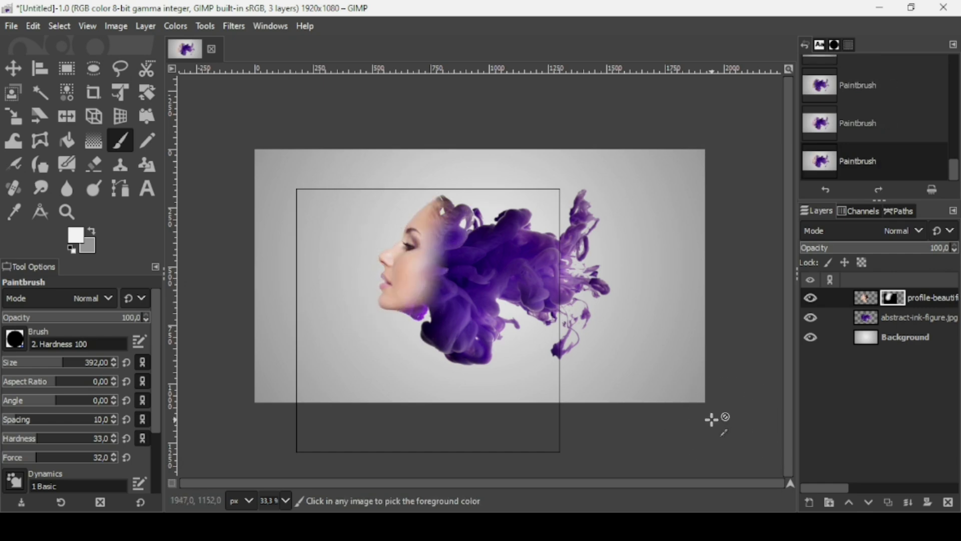
# Step: Undo the last two strokes and reveal the face up to the hairline with brush hardness 61 and force 64
pyautogui.hotkey('ctrl', 'z')
pyautogui.hotkey('ctrl', 'z')
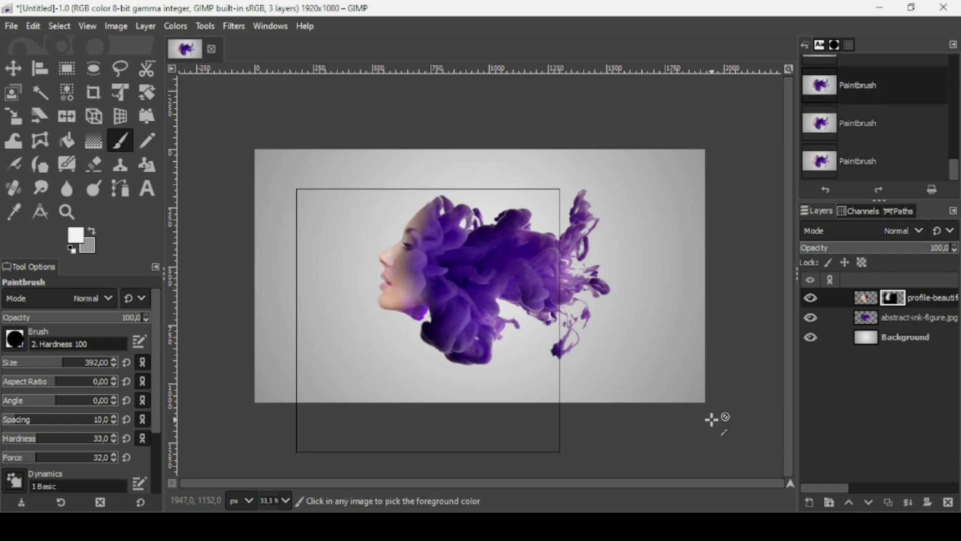
pyautogui.moveTo(71, 443); pyautogui.dragTo(75, 442)
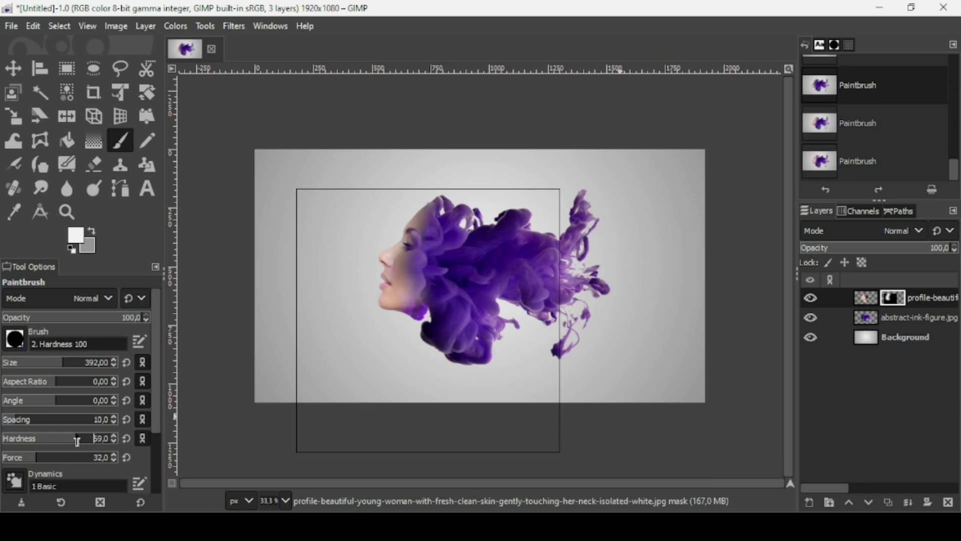
pyautogui.click(71, 459)
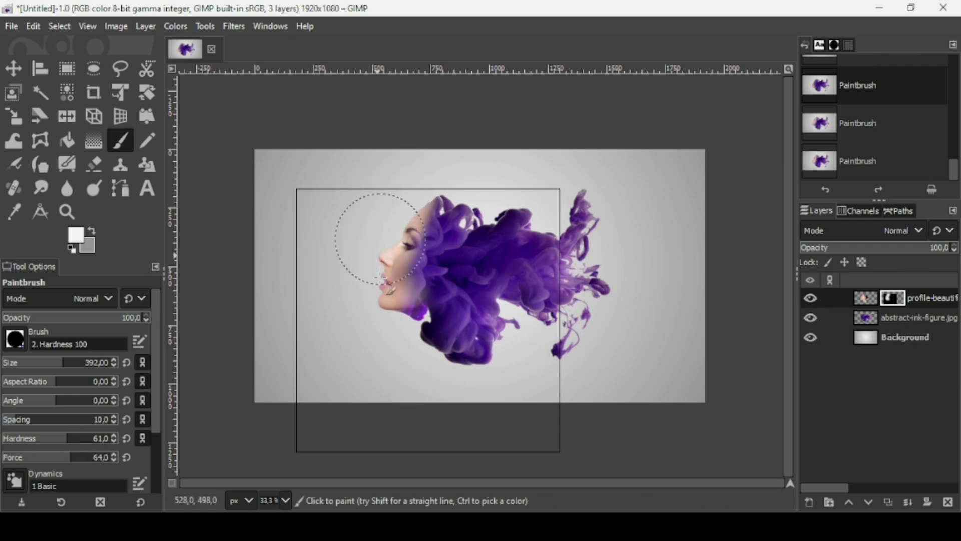
pyautogui.moveTo(397, 229)
pyautogui.mouseDown()
pyautogui.moveTo(430, 205)
pyautogui.moveTo(369, 278)
pyautogui.moveTo(444, 204)
pyautogui.mouseUp()
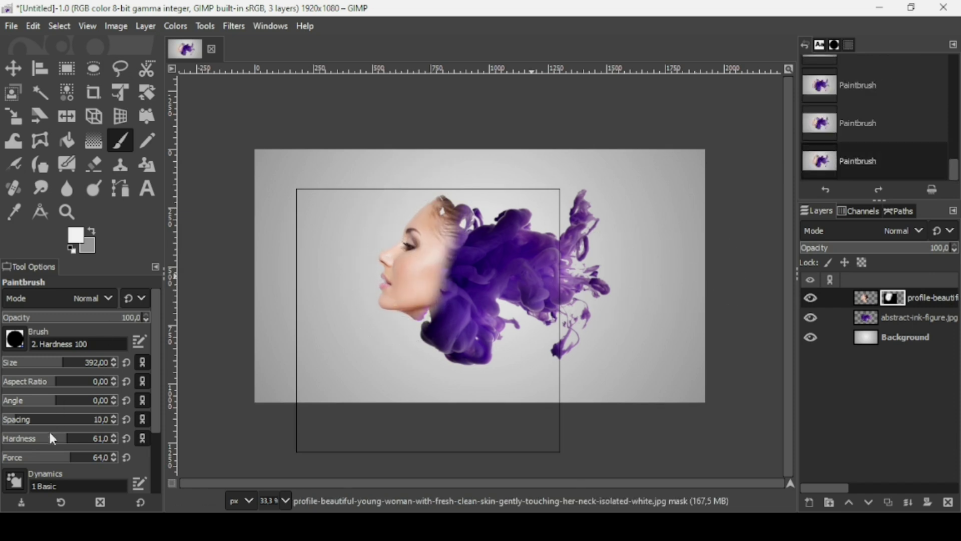
# Step: Paint black on the mask with hardness 40 and force 33 to bring ink back along the hairline and cheek, and set the brush size to 370
pyautogui.click(38, 463)
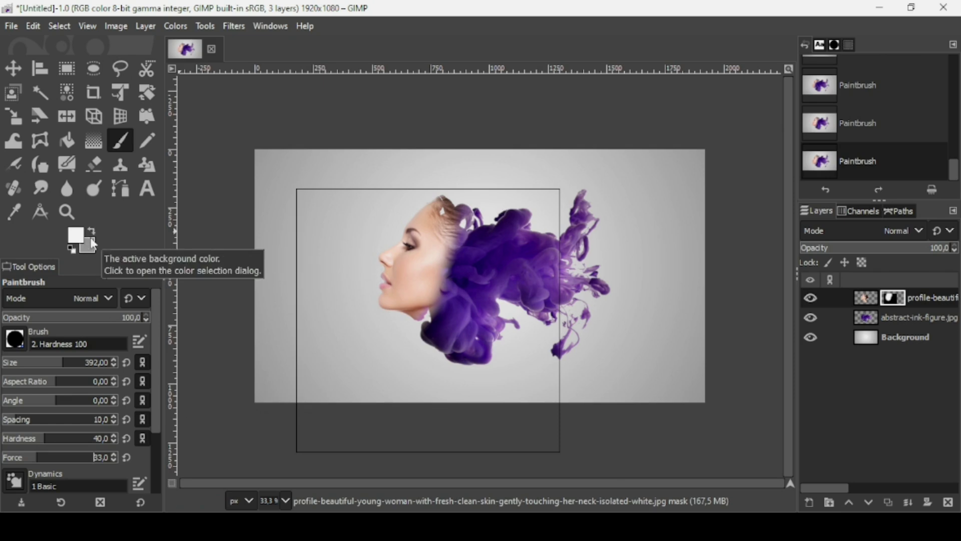
pyautogui.click(72, 250)
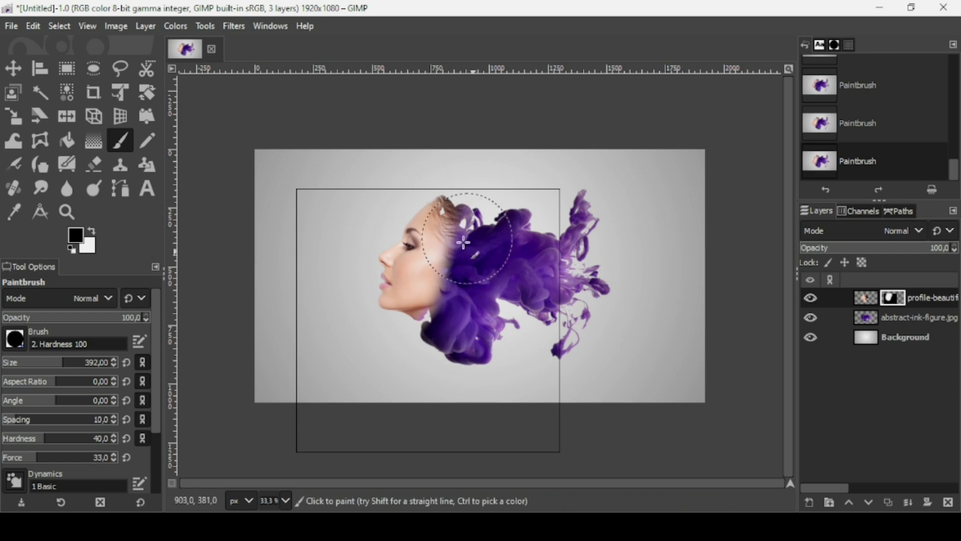
pyautogui.moveTo(461, 243)
pyautogui.mouseDown()
pyautogui.moveTo(462, 184)
pyautogui.moveTo(491, 237)
pyautogui.moveTo(481, 267)
pyautogui.moveTo(442, 278)
pyautogui.moveTo(460, 285)
pyautogui.moveTo(446, 310)
pyautogui.moveTo(453, 319)
pyautogui.moveTo(429, 348)
pyautogui.mouseUp()
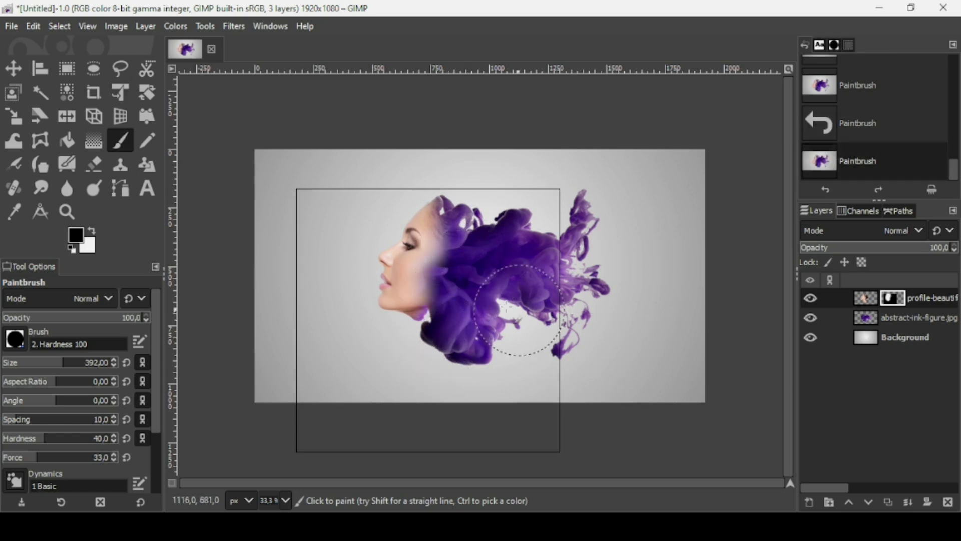
pyautogui.click(440, 270)
pyautogui.moveTo(435, 274)
pyautogui.mouseDown()
pyautogui.moveTo(410, 321)
pyautogui.moveTo(426, 281)
pyautogui.mouseUp()
pyautogui.moveTo(440, 205); pyautogui.dragTo(450, 251)
pyautogui.click(61, 364)
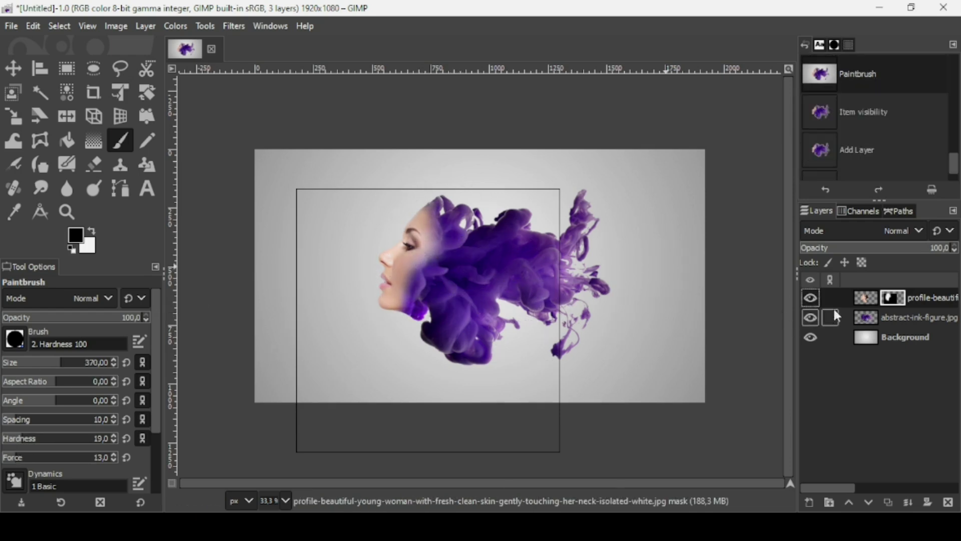
# Step: Create a new layer from the visible composition and apply a Vignette to it, widened to a radius of about 1.563 and squeeze of about -0.131
pyautogui.rightClick(869, 300)
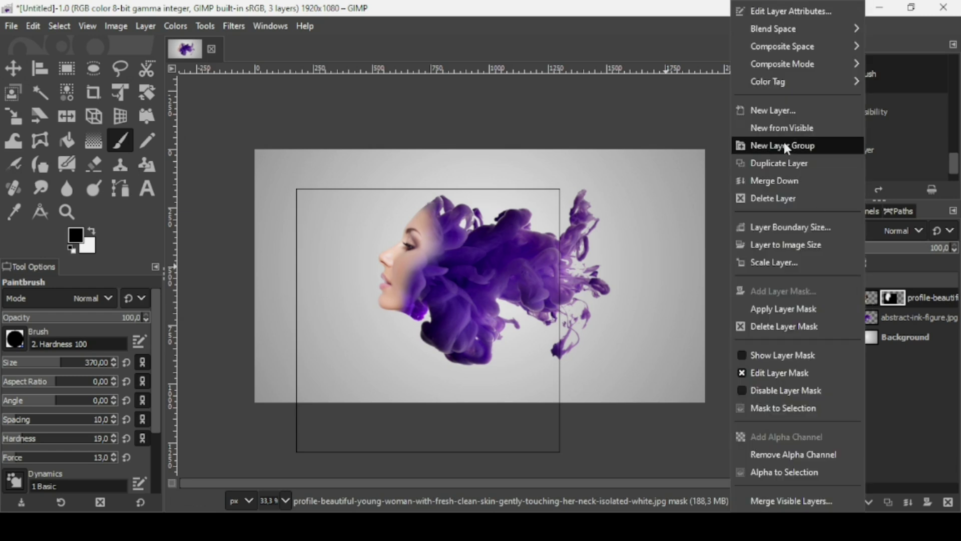
pyautogui.click(784, 128)
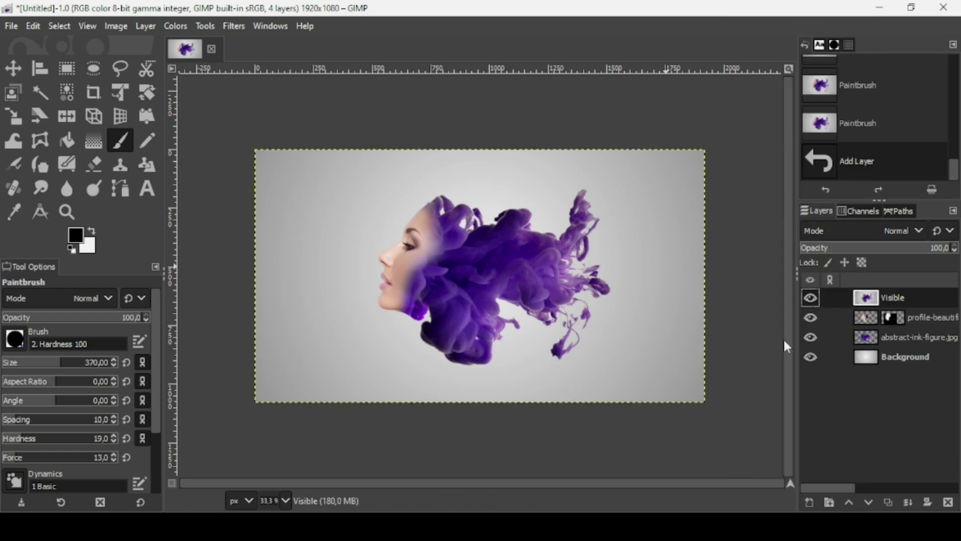
pyautogui.click(234, 26)
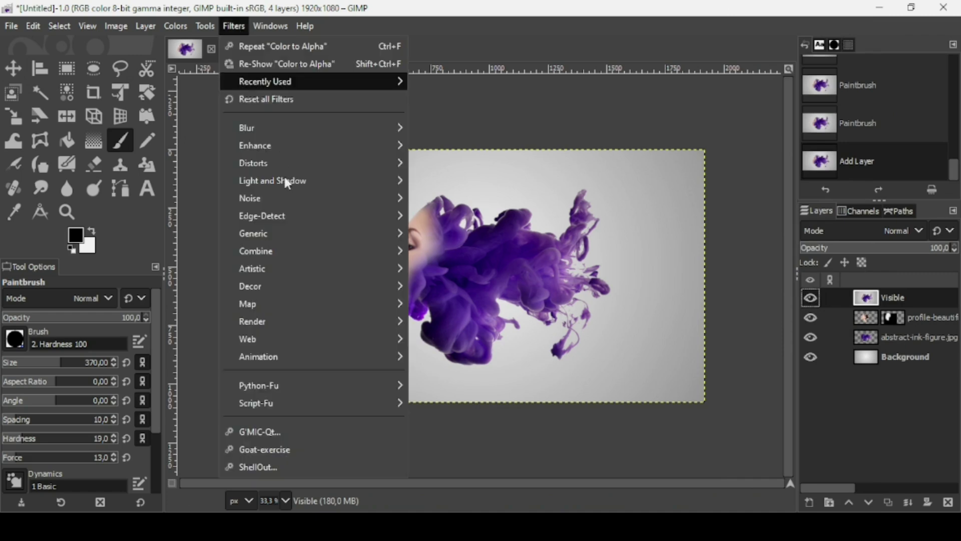
pyautogui.moveTo(288, 182)
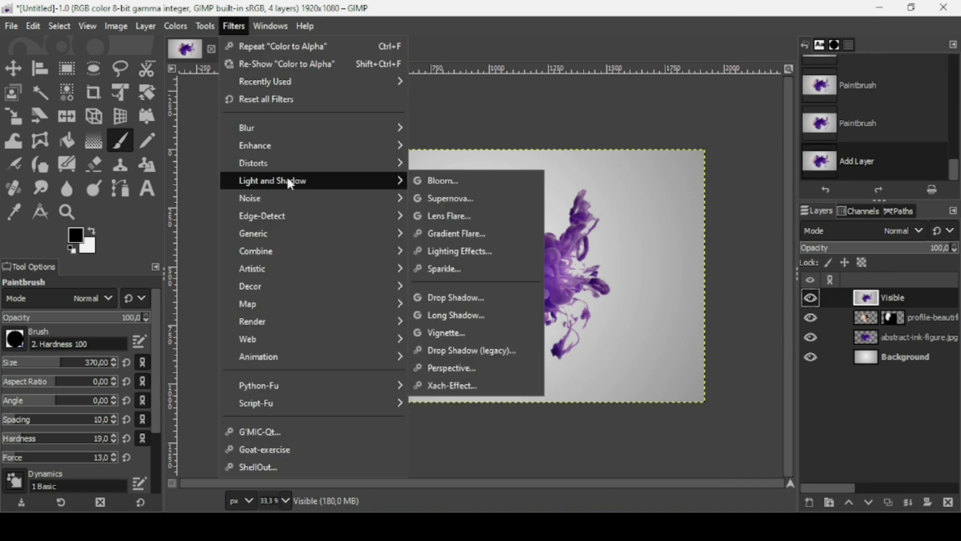
pyautogui.click(454, 331)
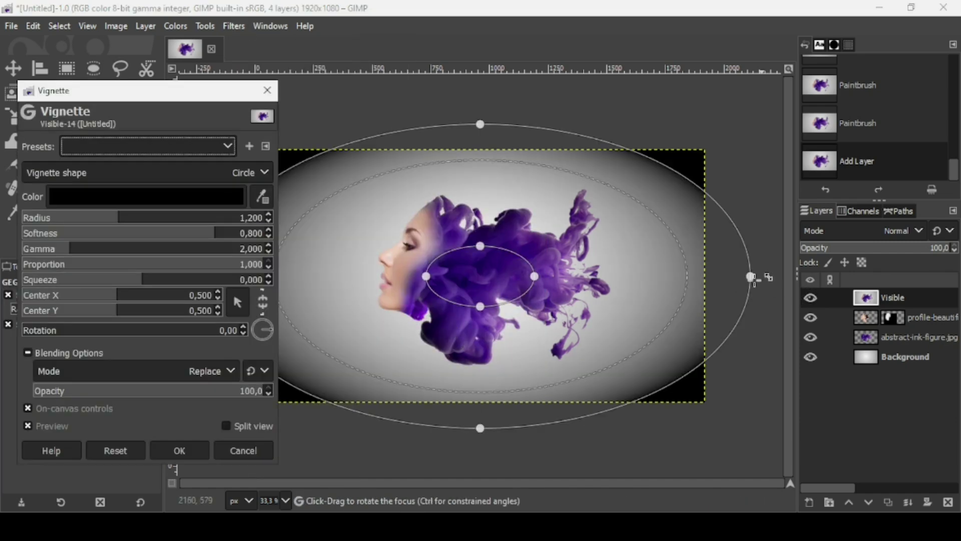
pyautogui.moveTo(770, 275); pyautogui.dragTo(744, 243)
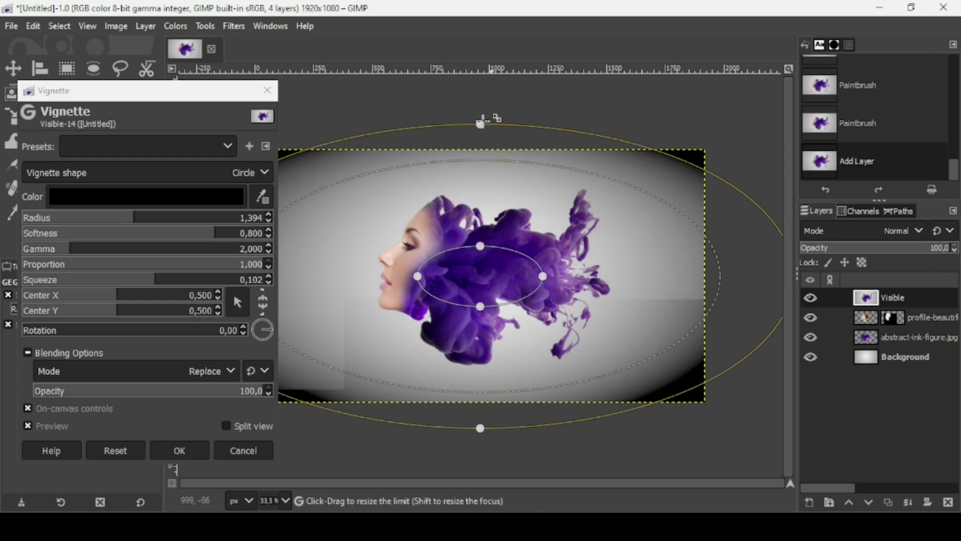
pyautogui.moveTo(478, 103); pyautogui.dragTo(480, 52)
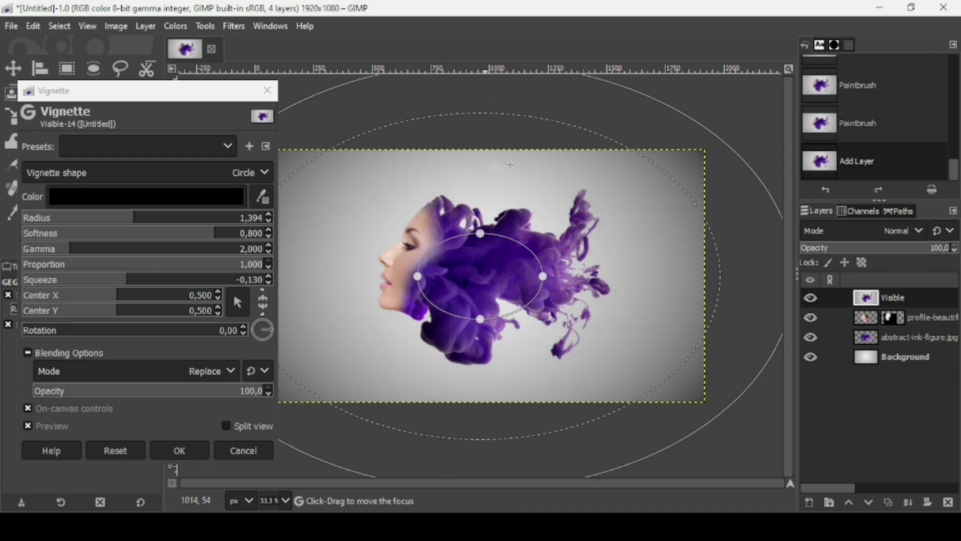
pyautogui.moveTo(479, 231); pyautogui.dragTo(480, 228)
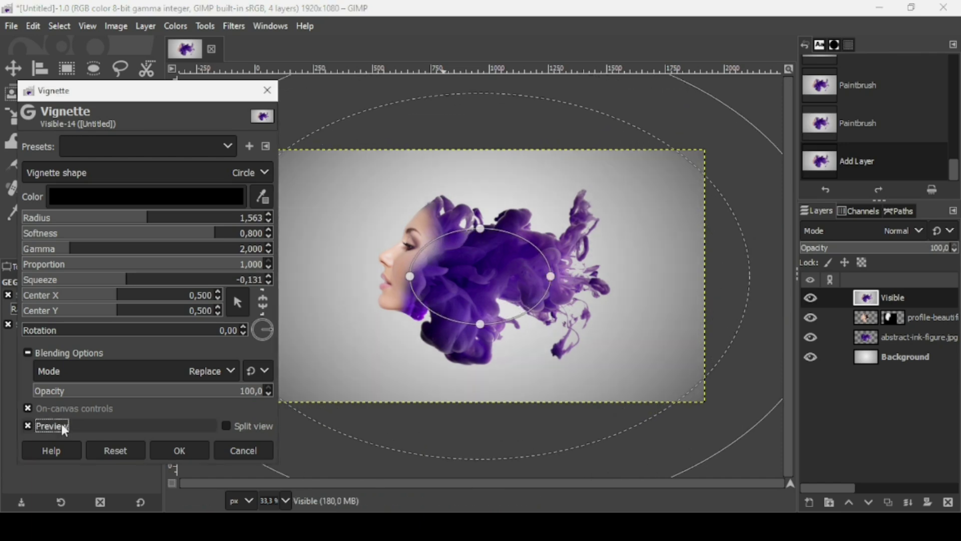
pyautogui.click(179, 450)
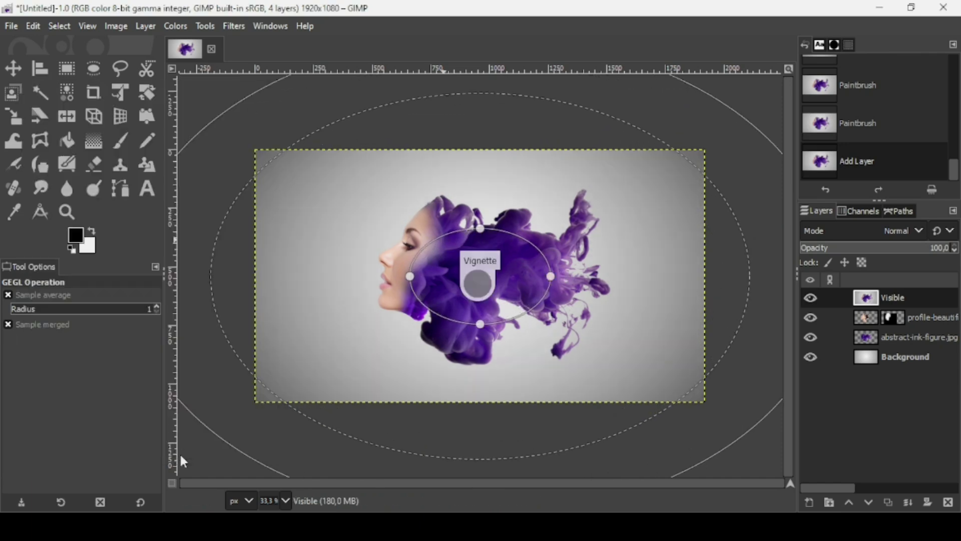